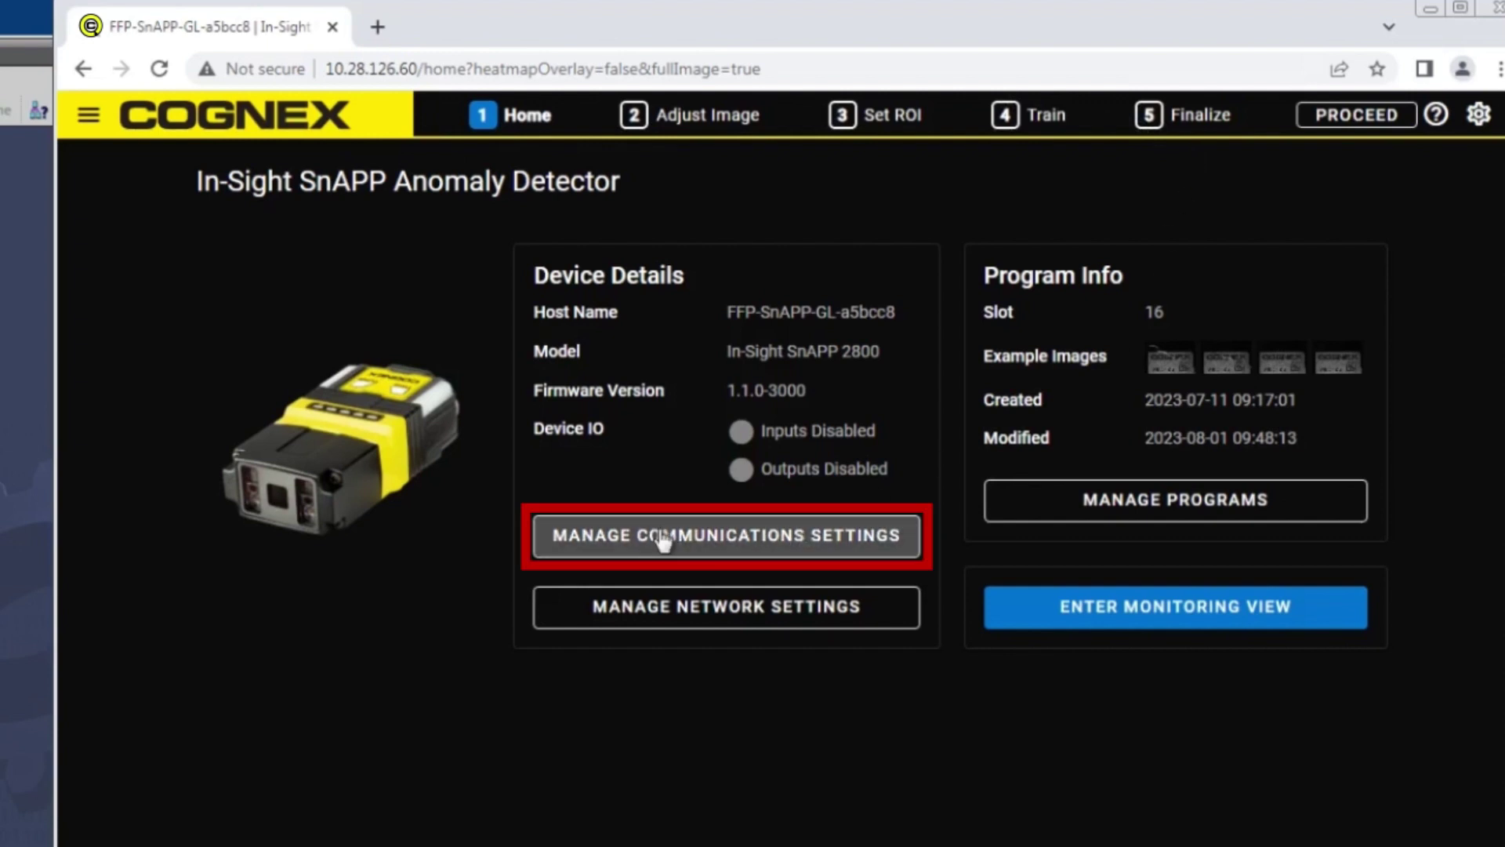
Select PROFINET as the industrial protocol and turn on the device inputs and outputs.
left_click(714, 549)
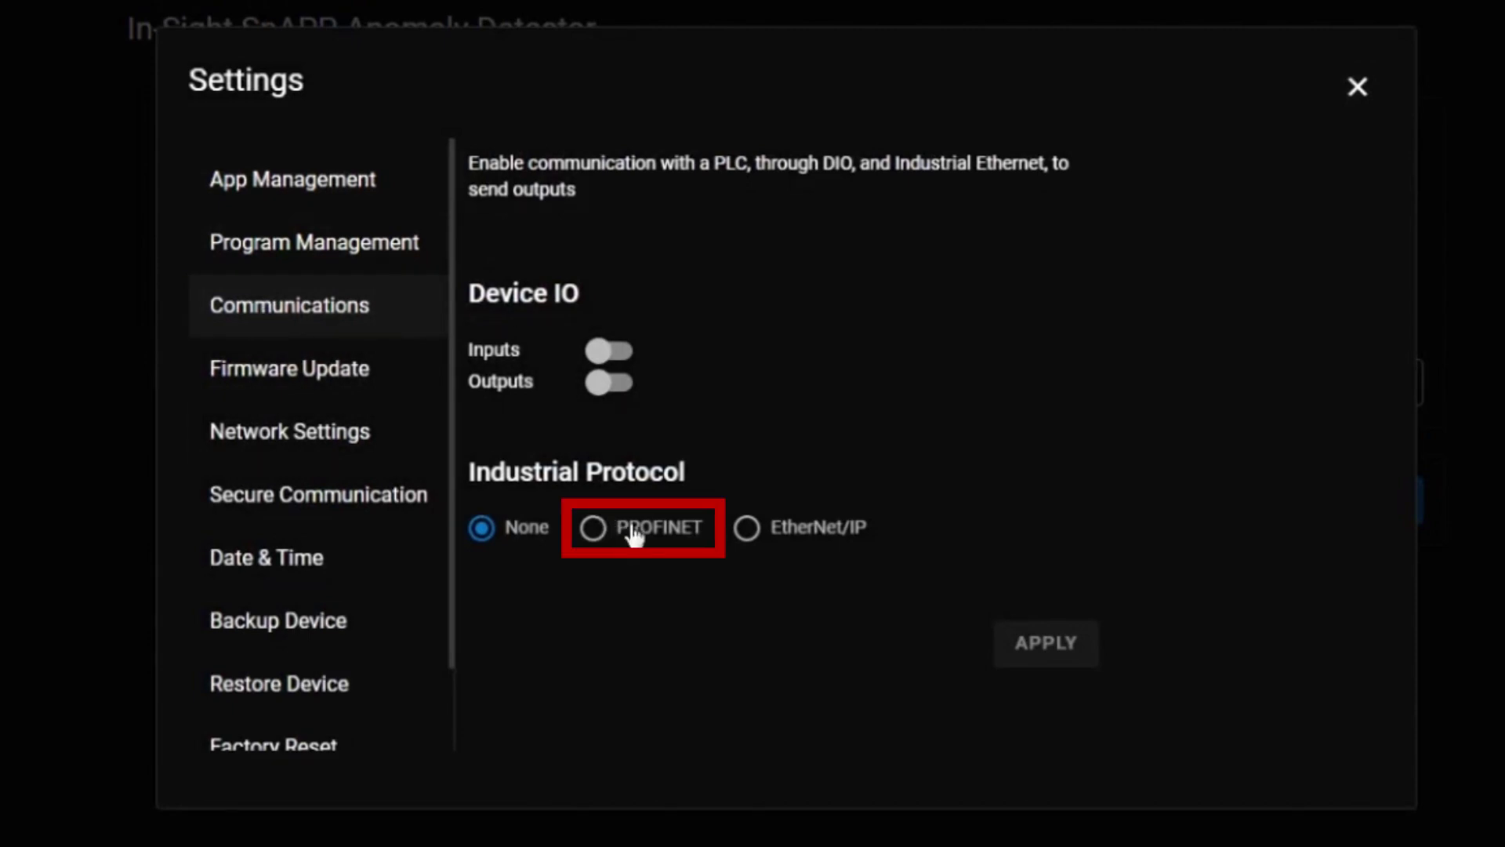
left_click(634, 537)
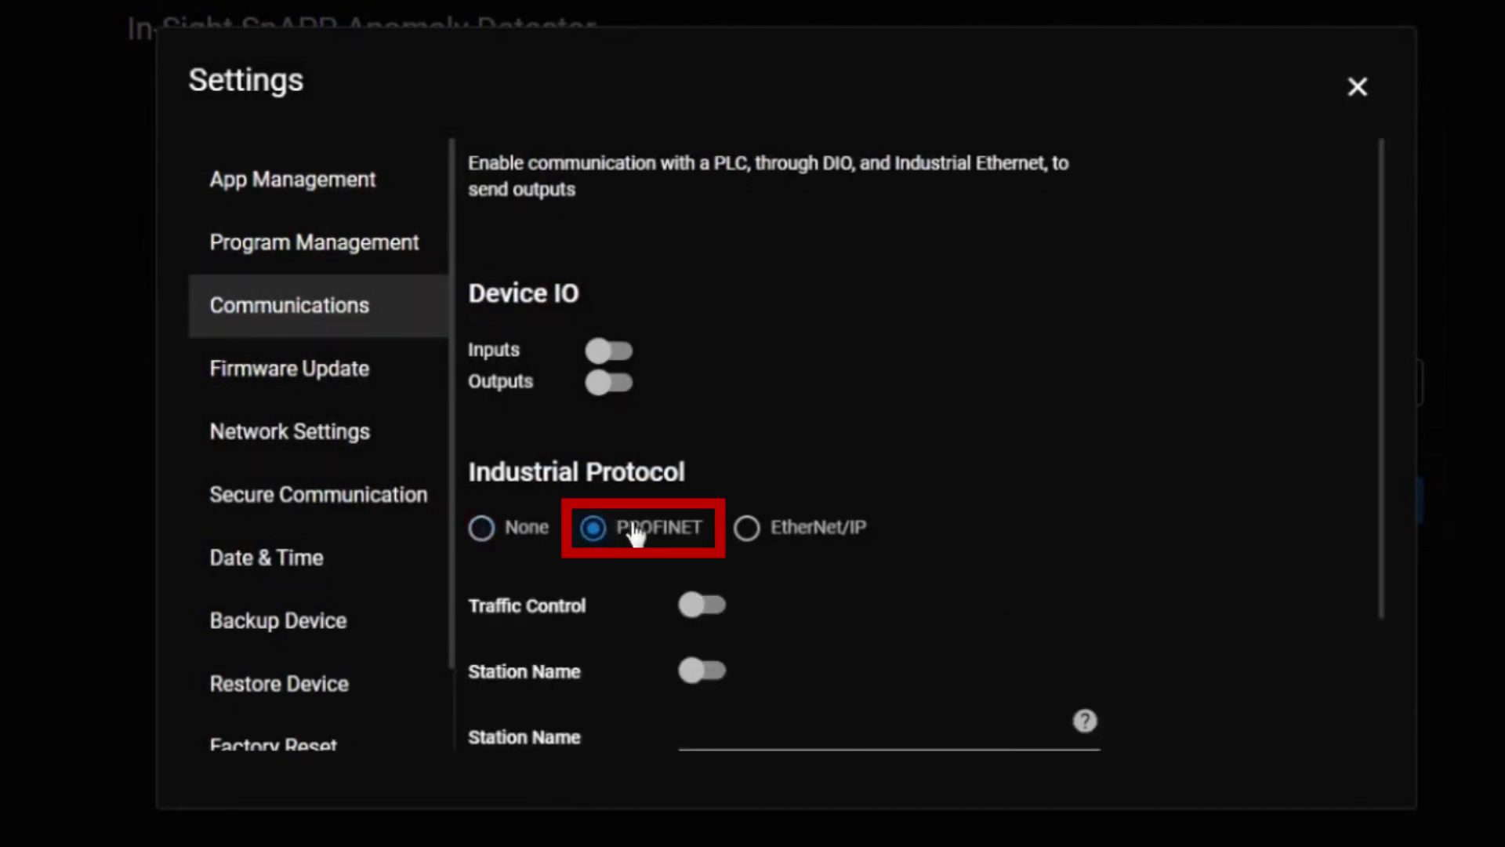
left_click(623, 352)
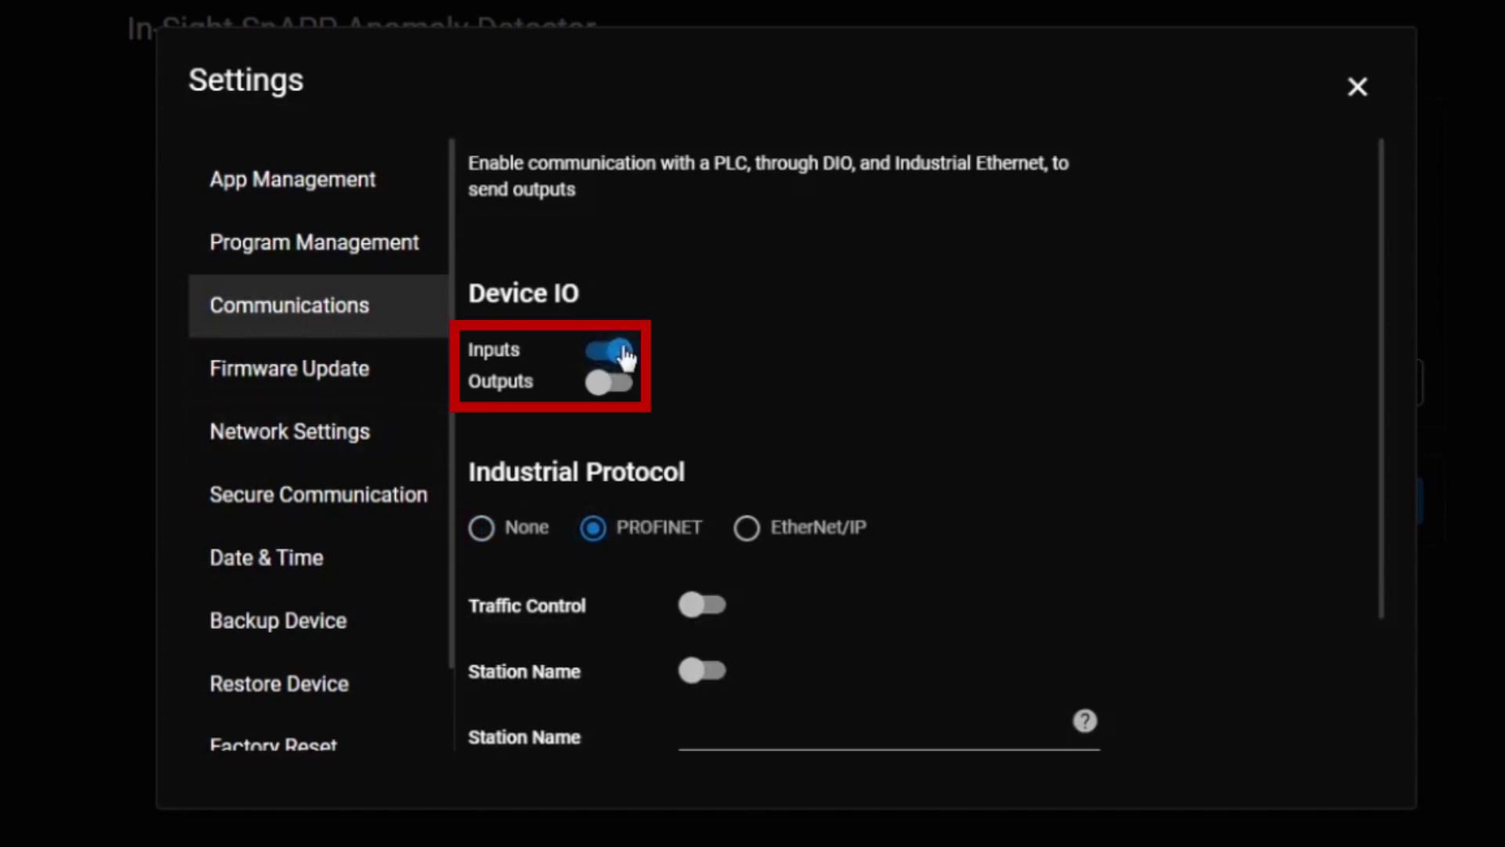
left_click(627, 385)
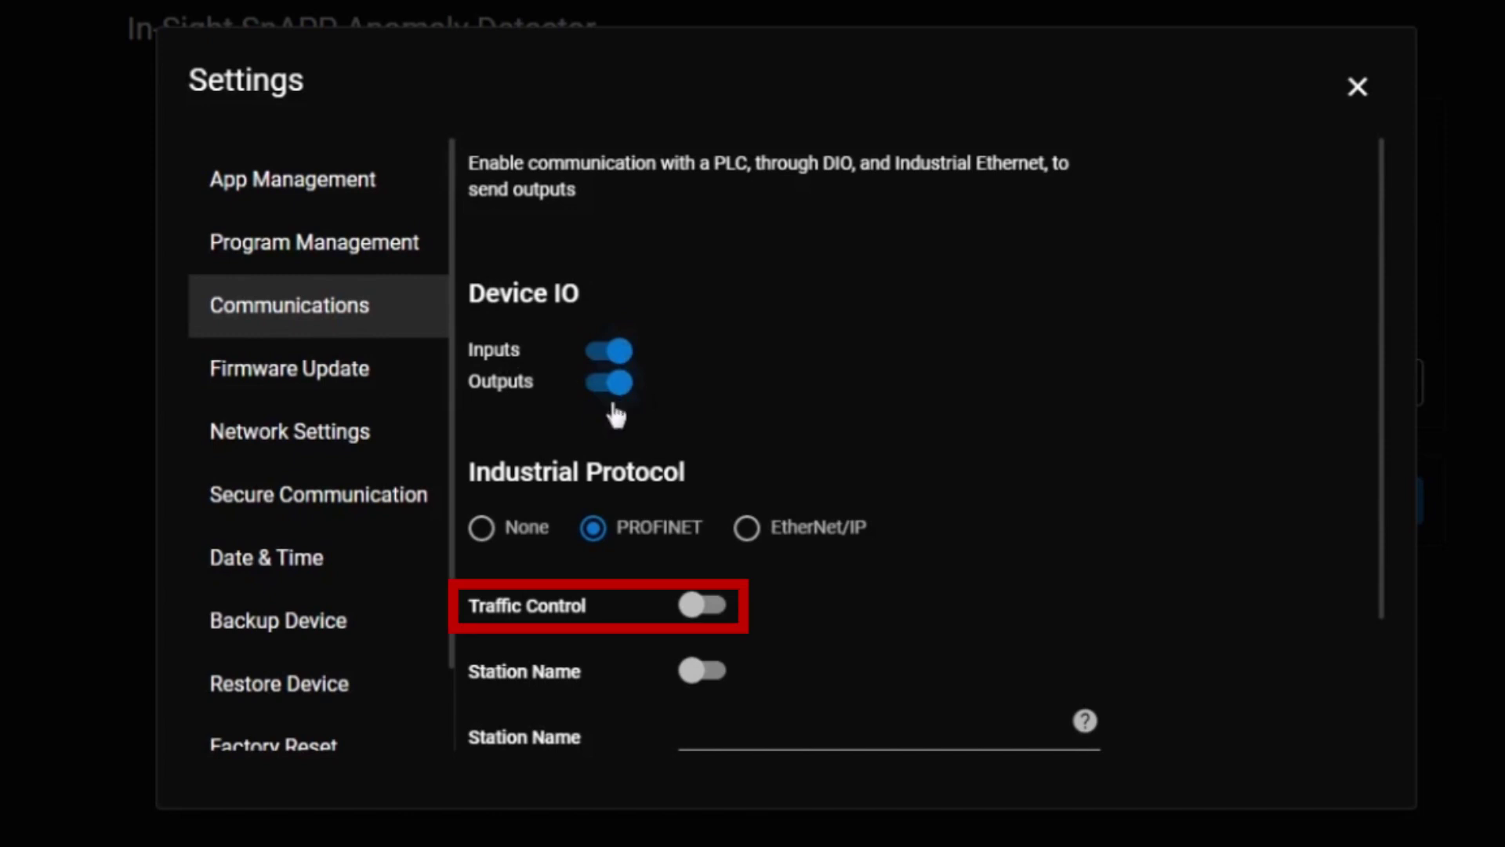
Enable PROFINET traffic control, set the station name to issnapp, and apply the settings.
left_click(719, 610)
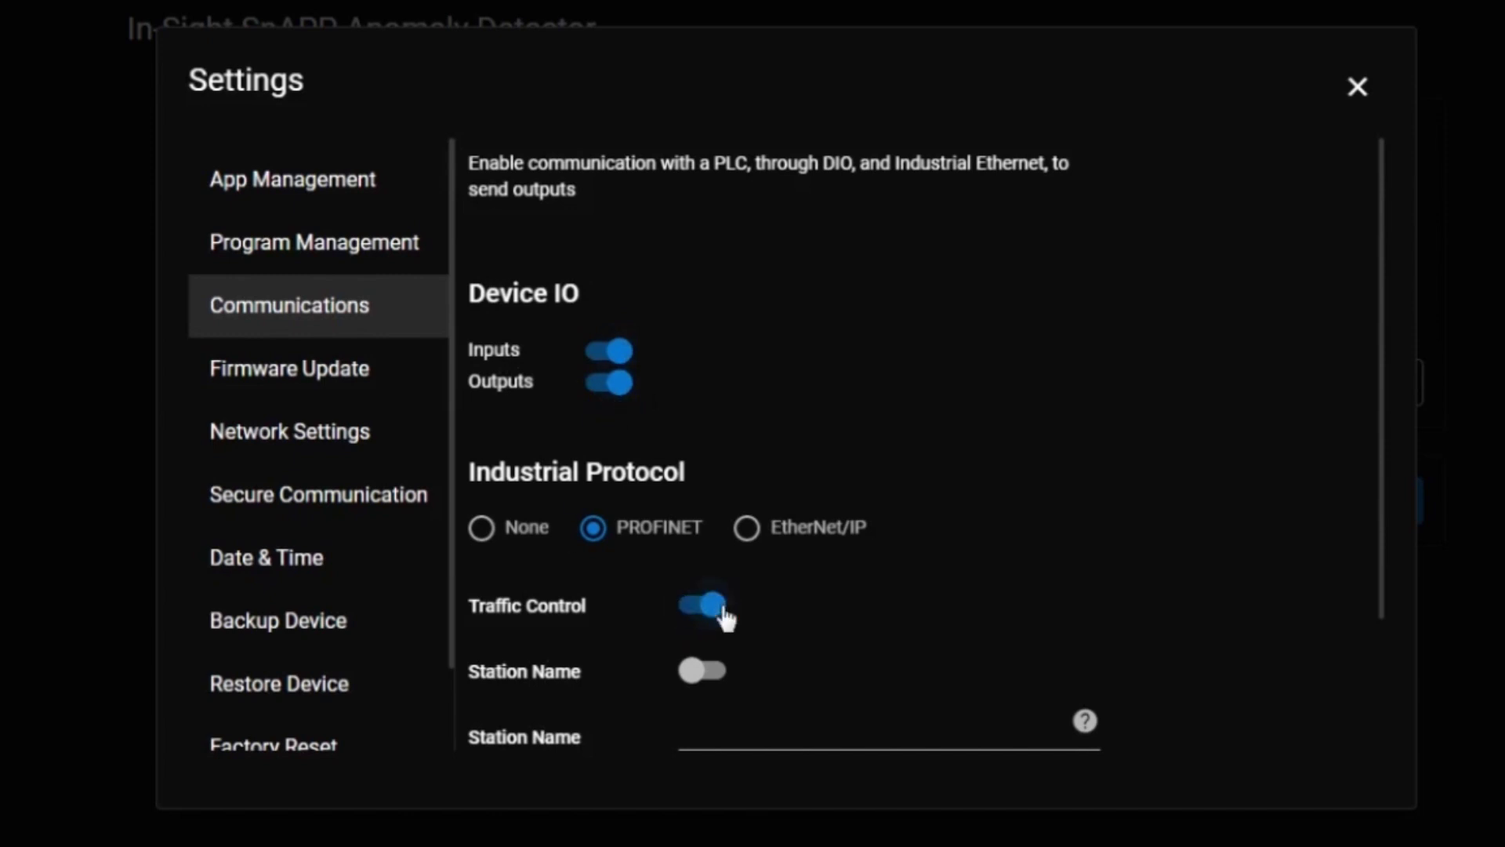
left_click(717, 682)
left_click(743, 736)
type("is")
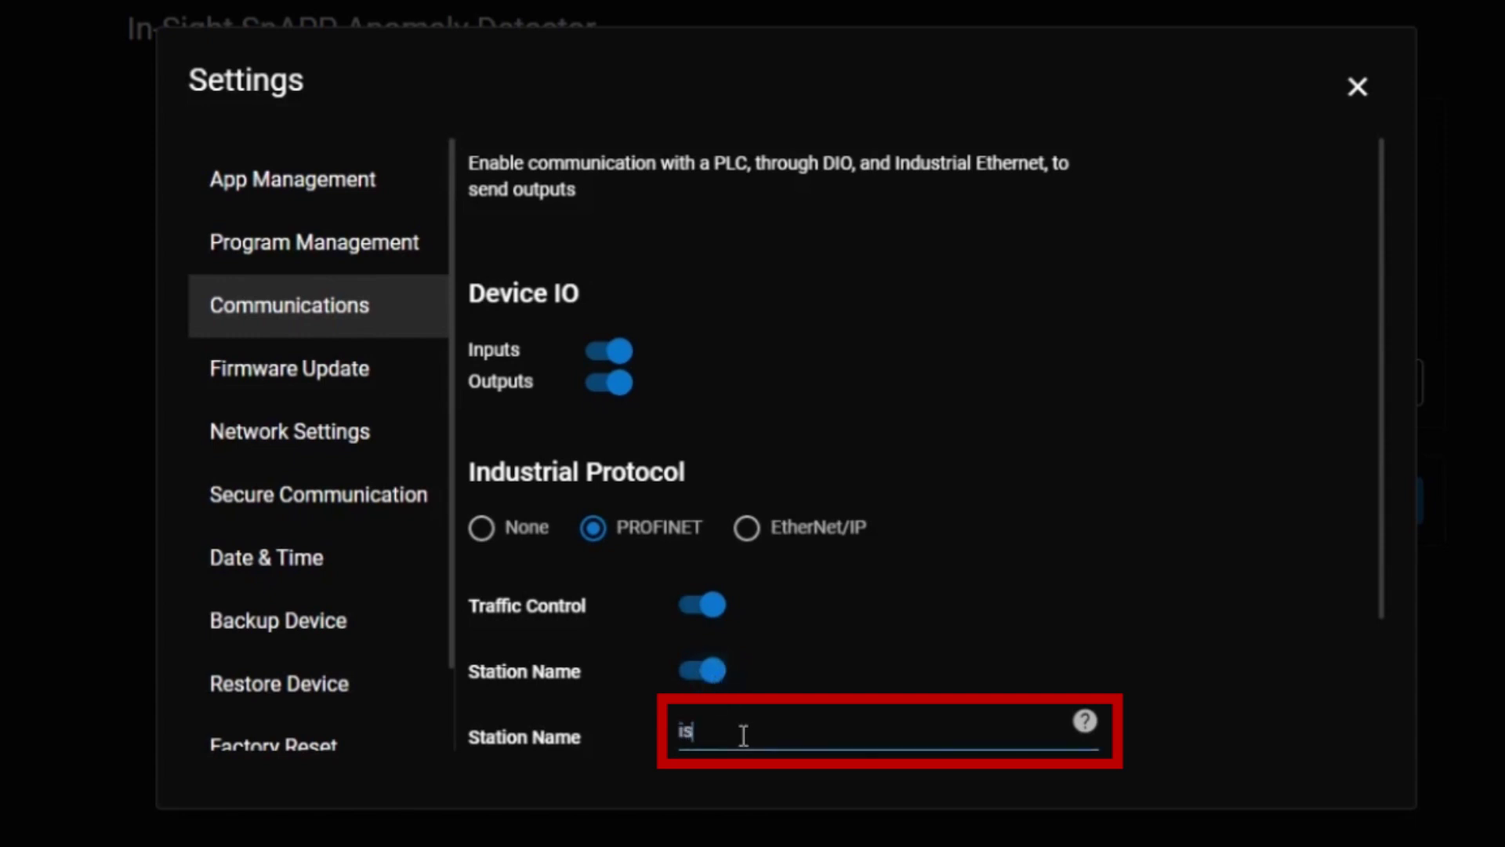
type("snapp")
left_click(1387, 573)
left_click_drag(1384, 579, 1384, 662)
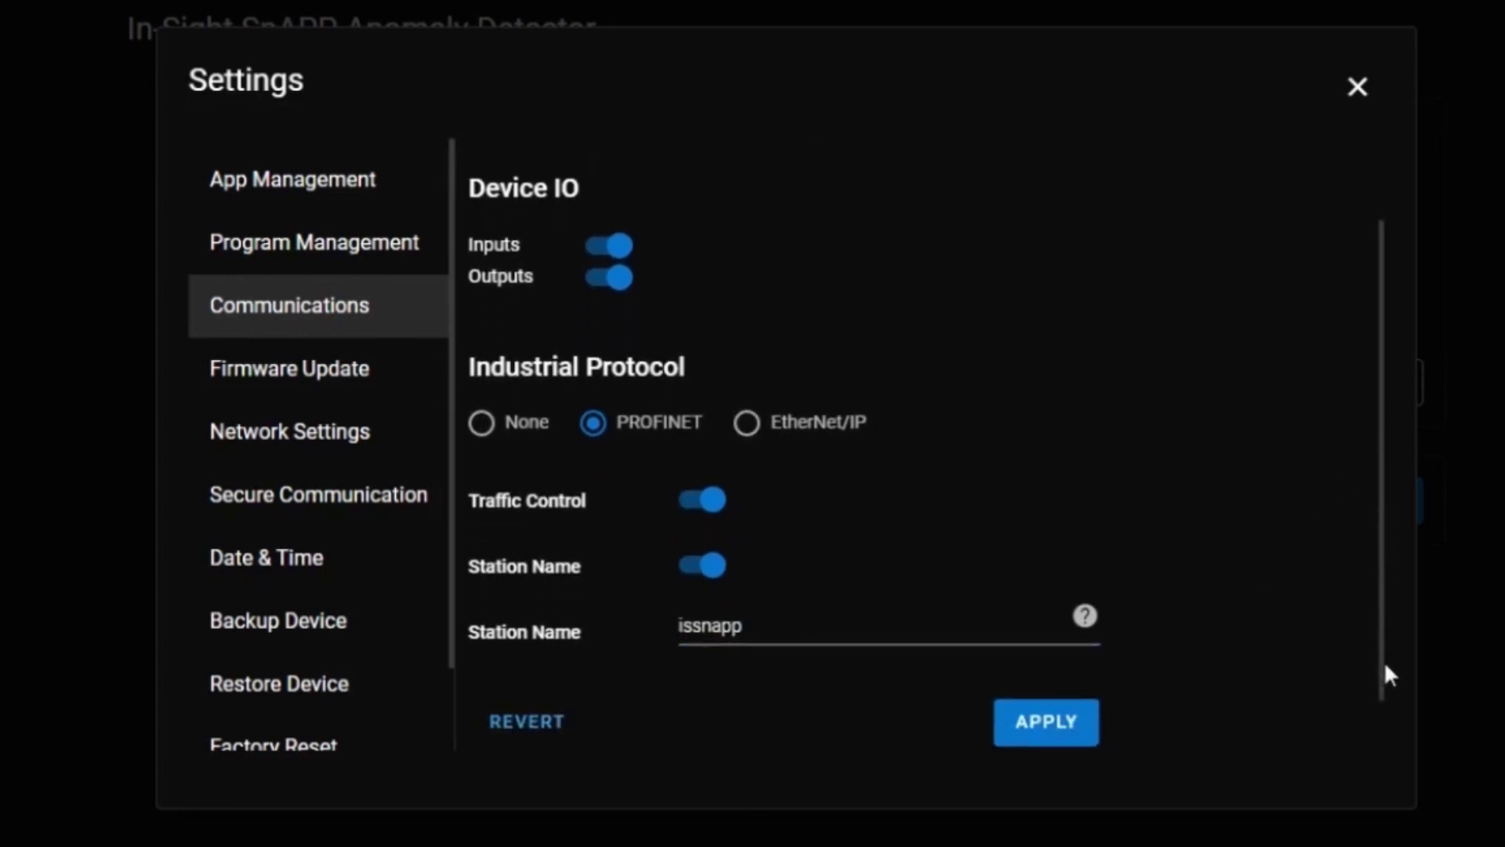
left_click(1053, 722)
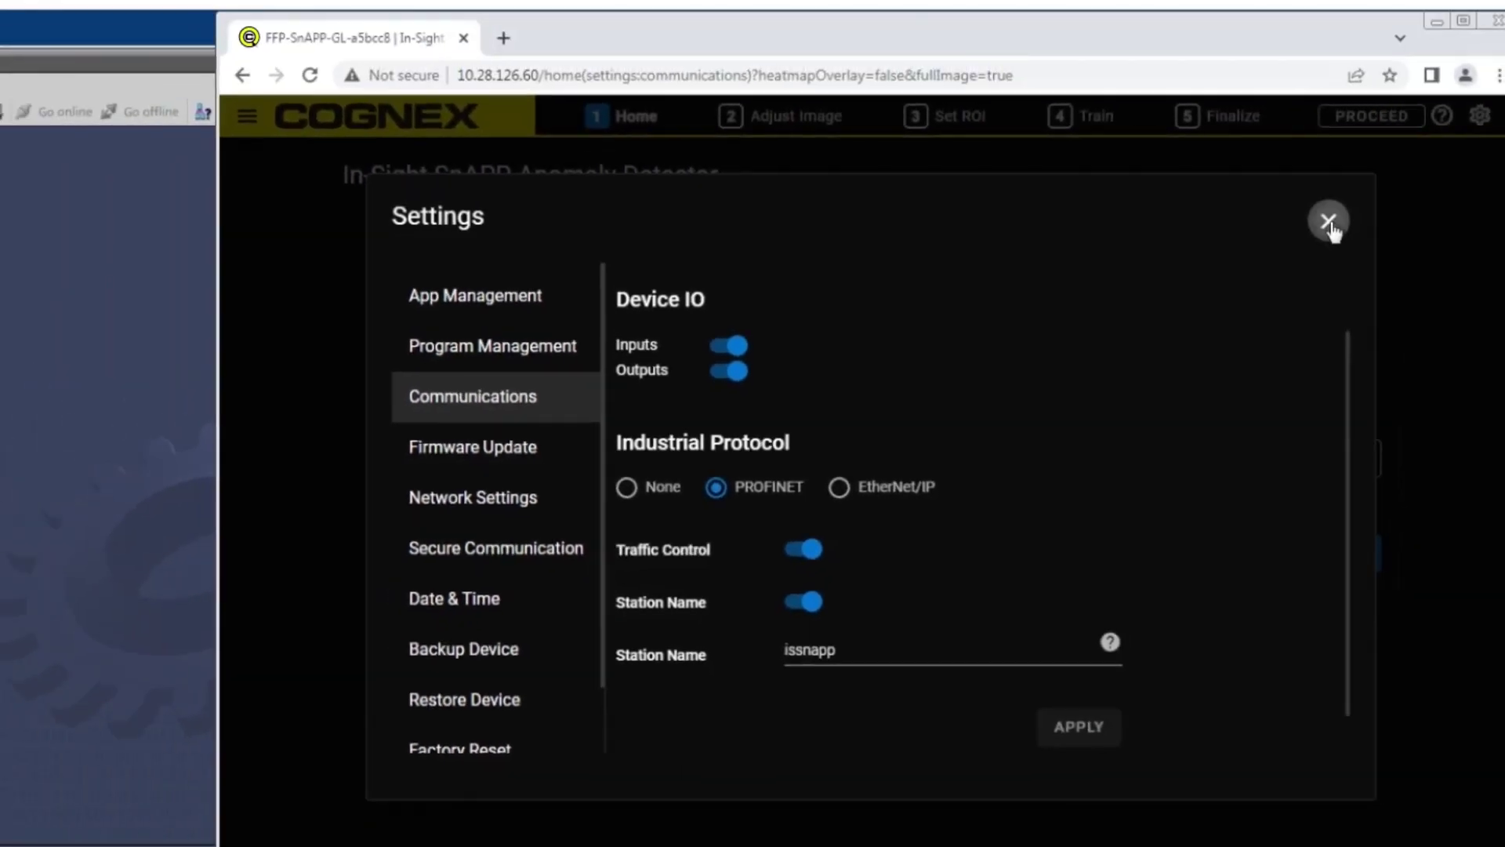
left_click(1328, 223)
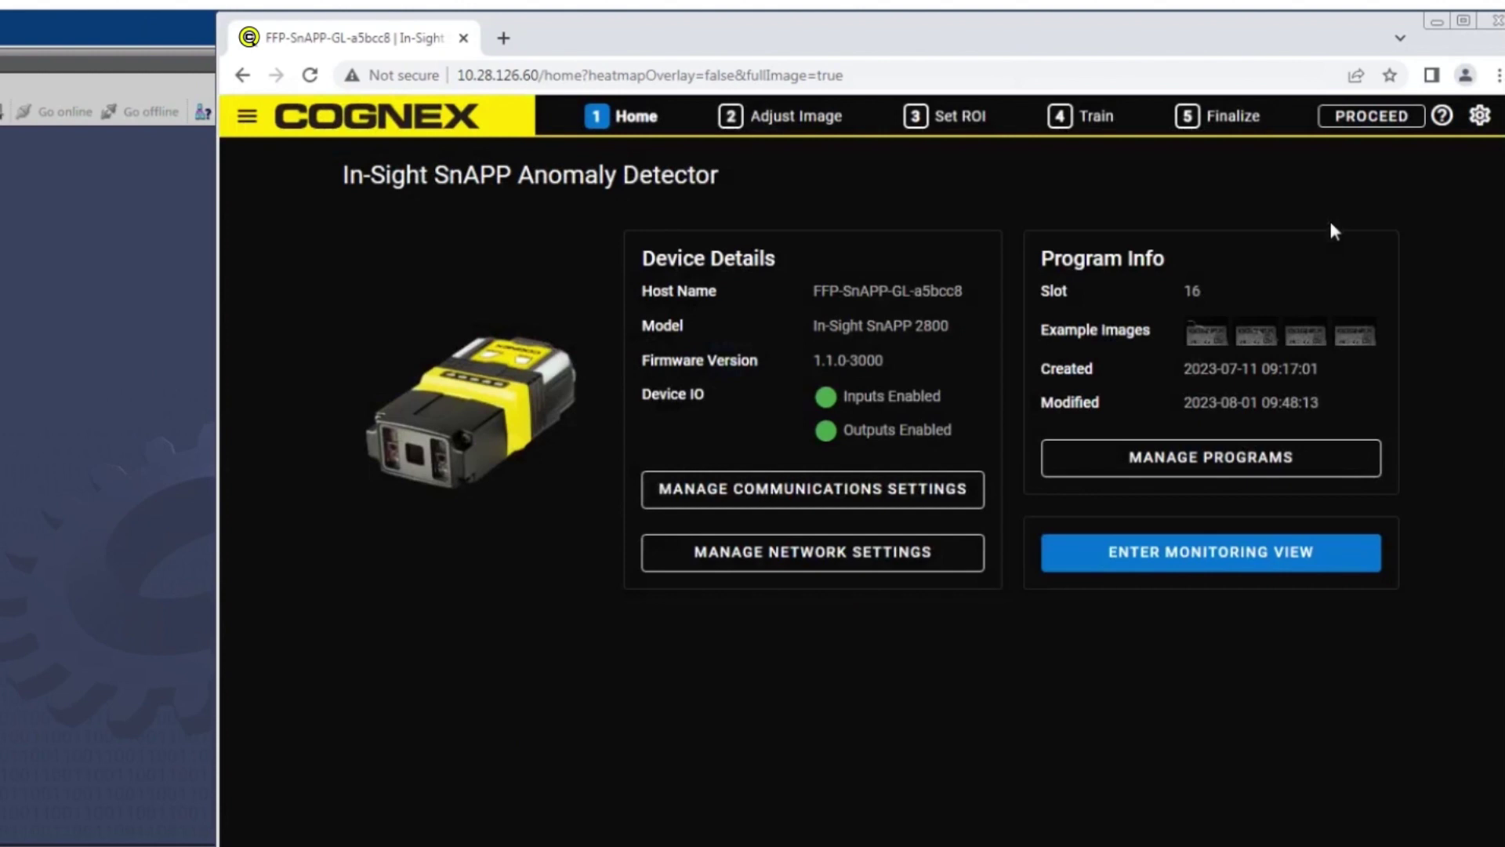
Set Trigger Mode to Single on the Finalize step, then switch to monitoring view.
left_click(1227, 123)
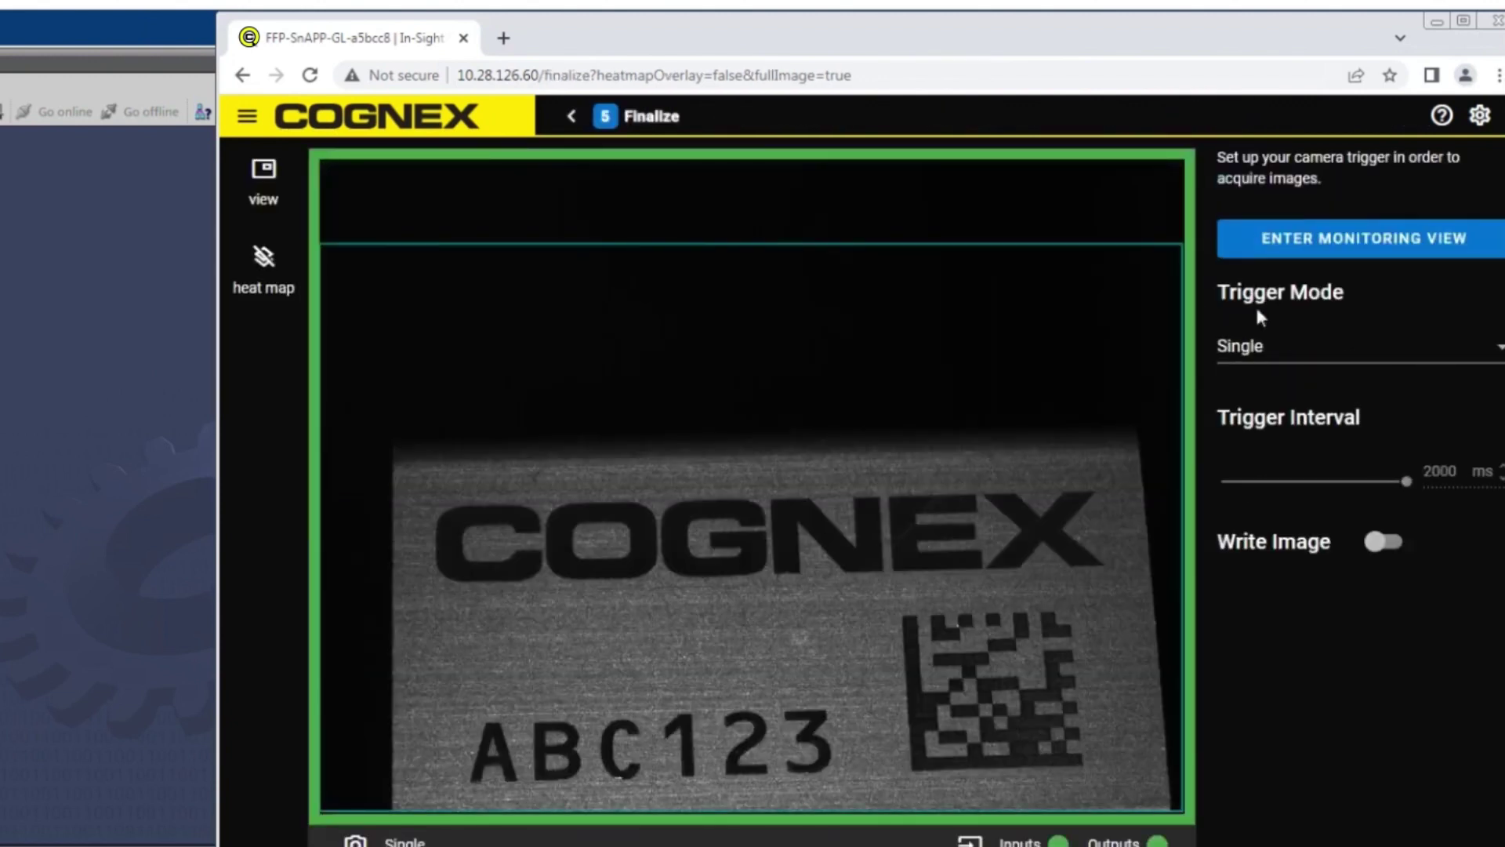
left_click(1260, 357)
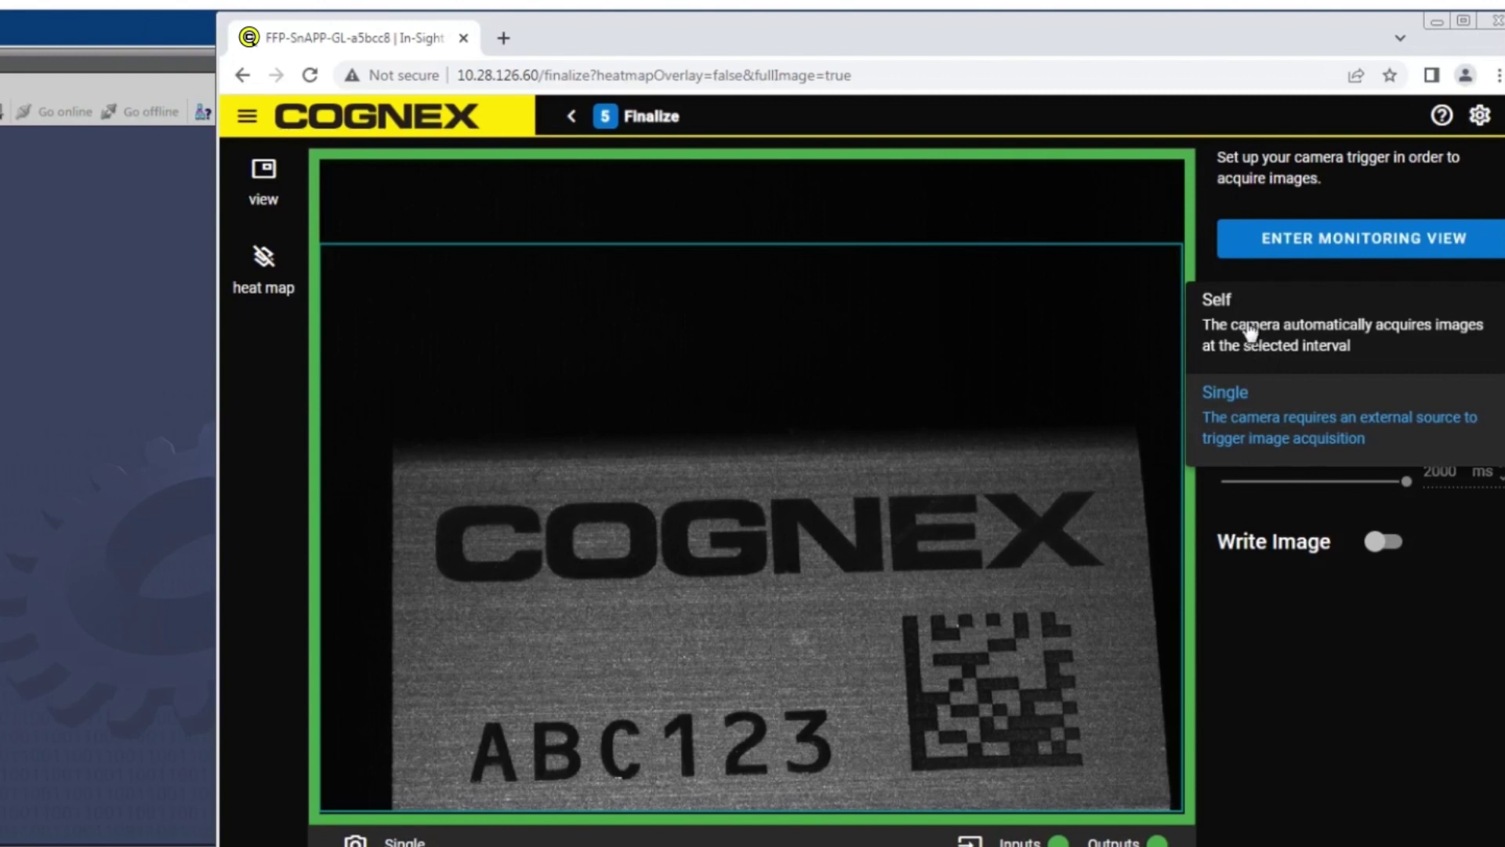
left_click(1286, 430)
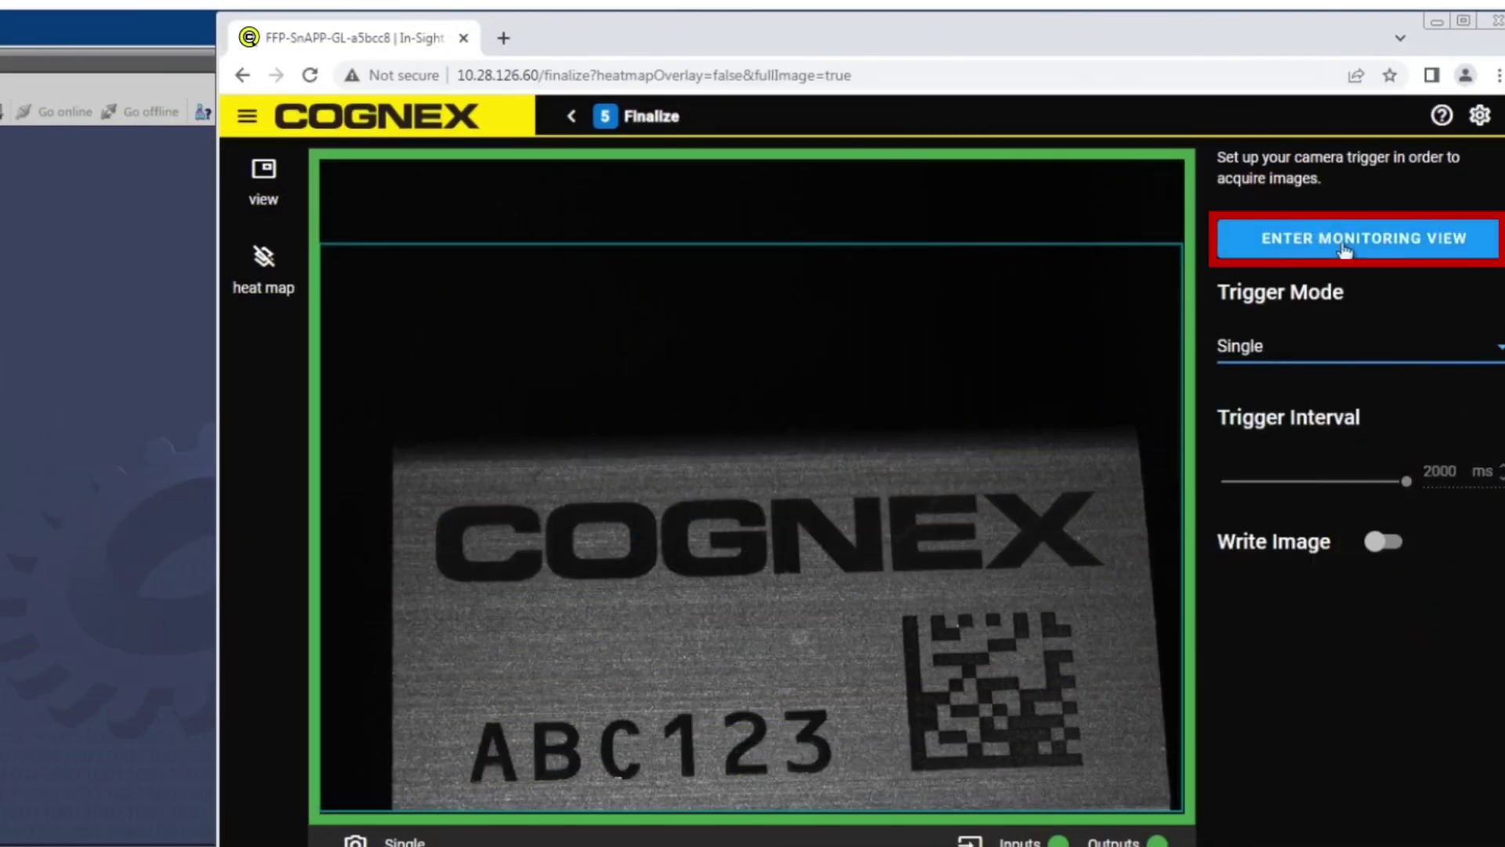
left_click(1346, 248)
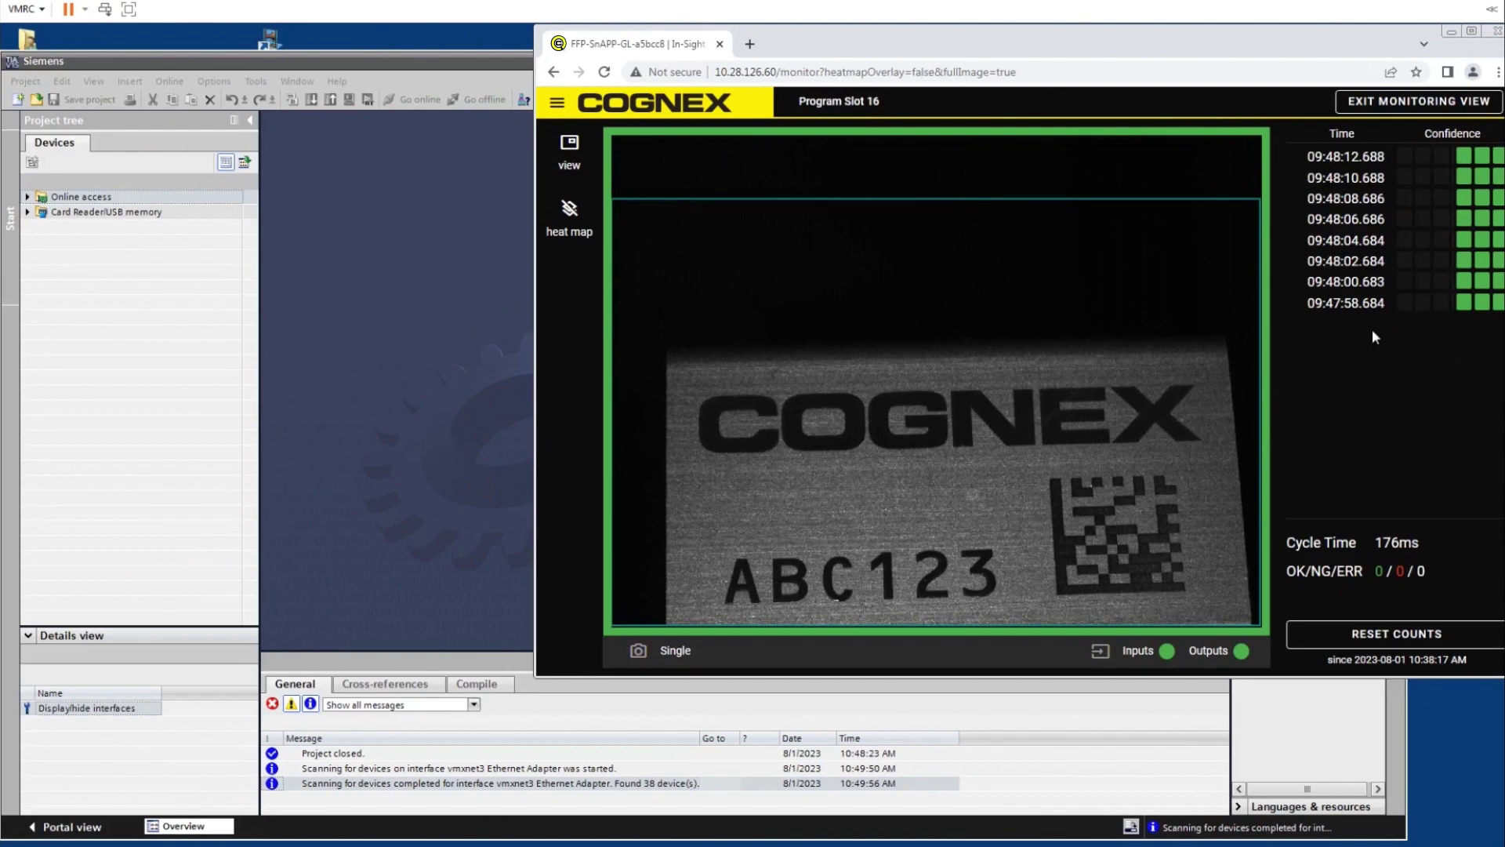
Install the checked SnAPP GSDML V2.42 file through Manage general station description files.
left_click(412, 68)
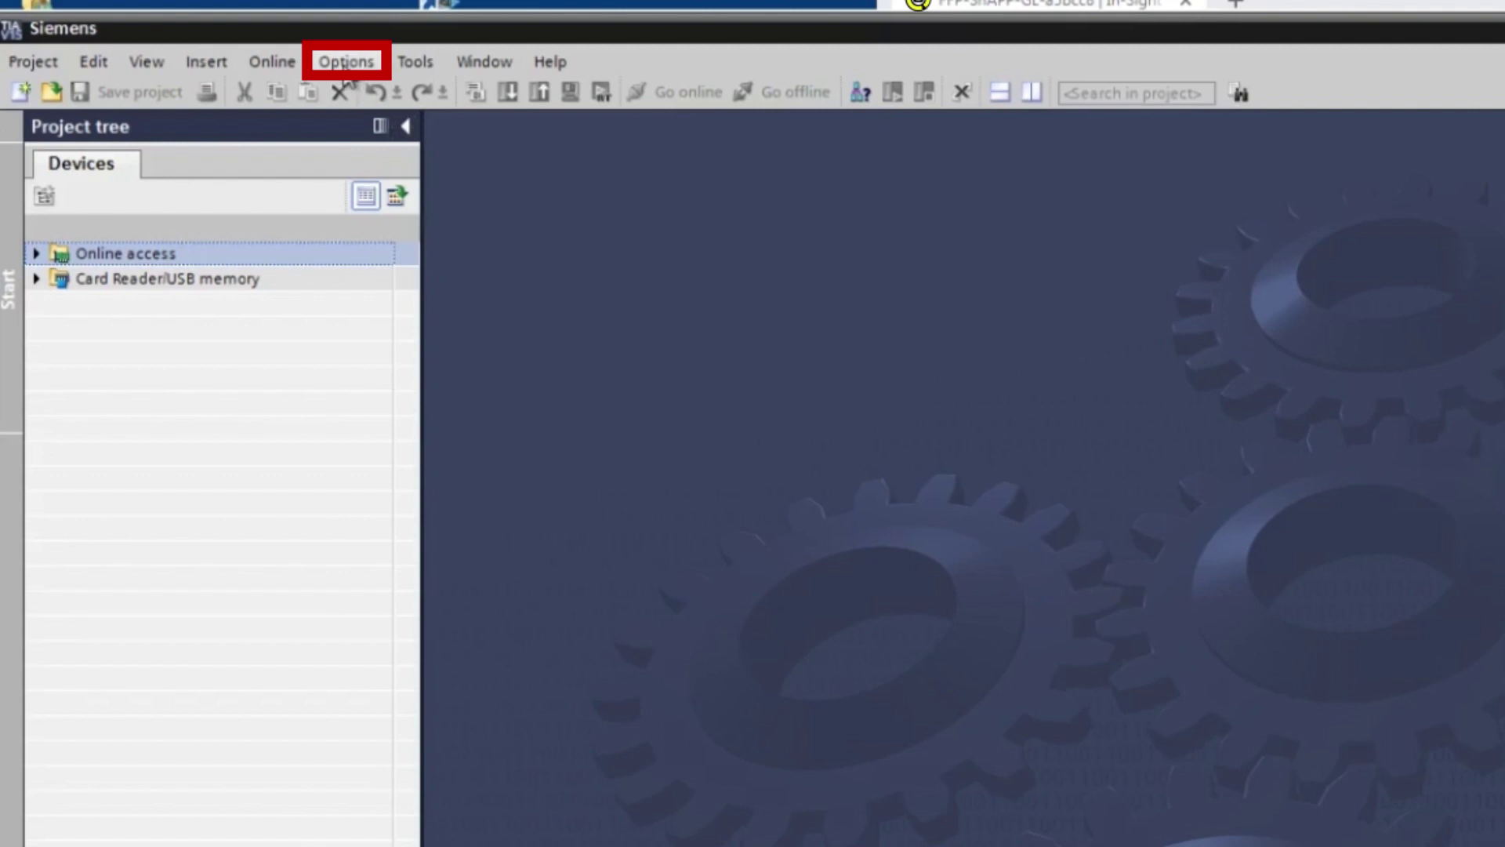
left_click(214, 82)
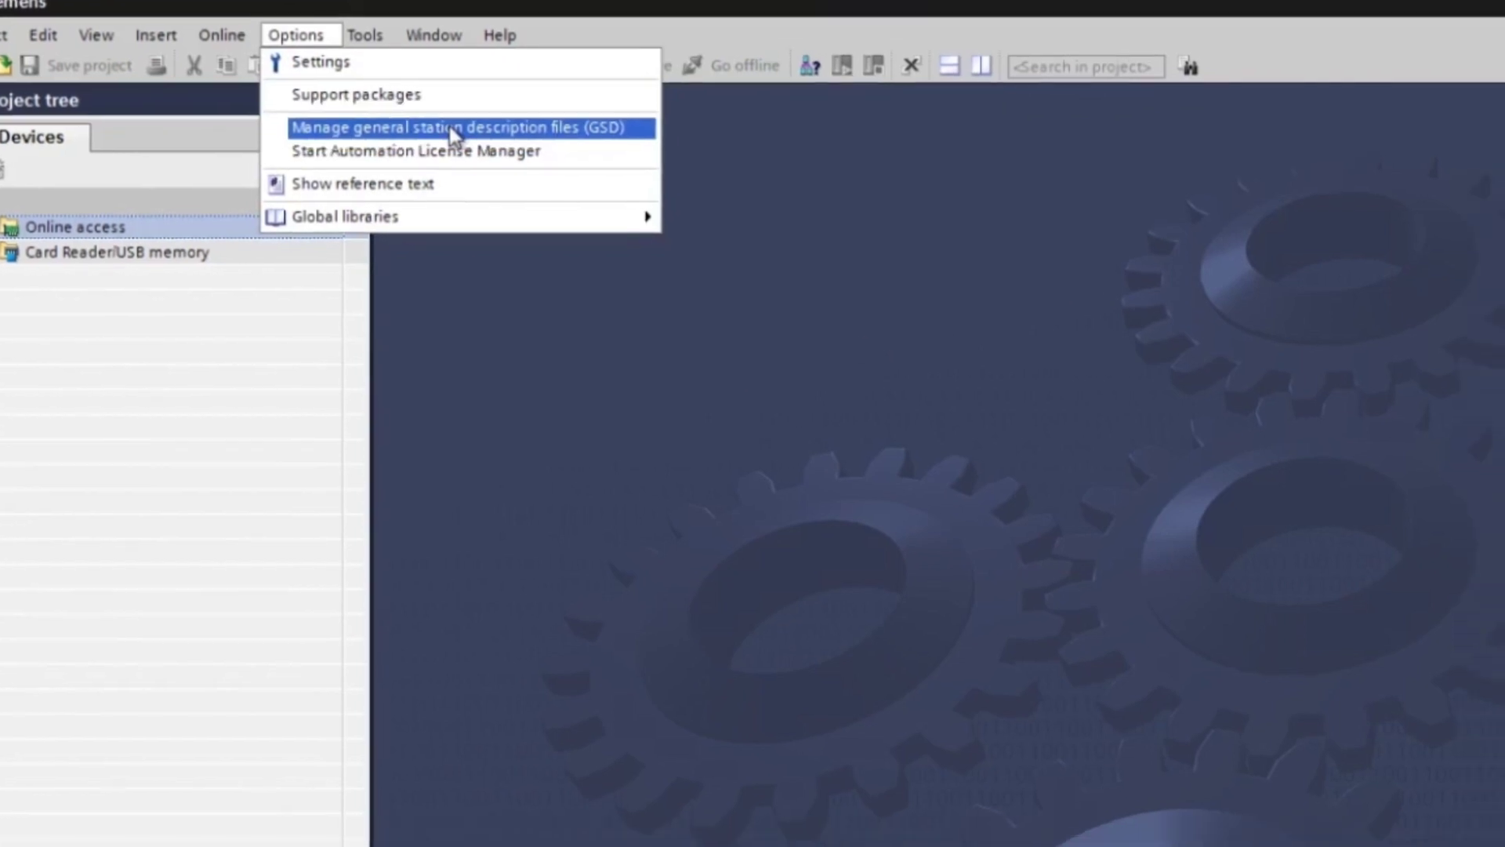
left_click(502, 156)
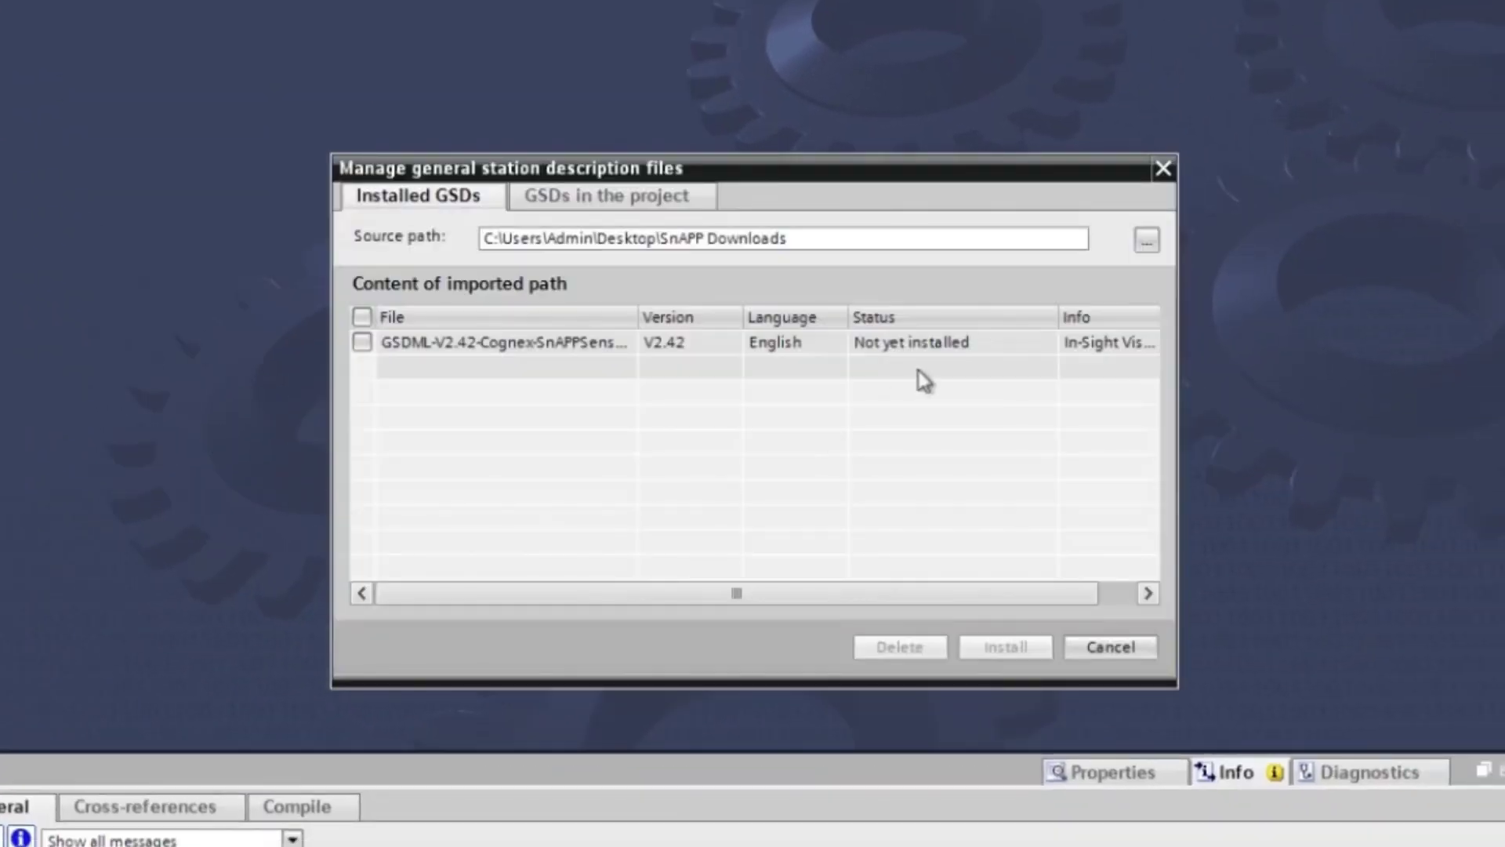
left_click_drag(640, 323, 751, 329)
left_click(362, 343)
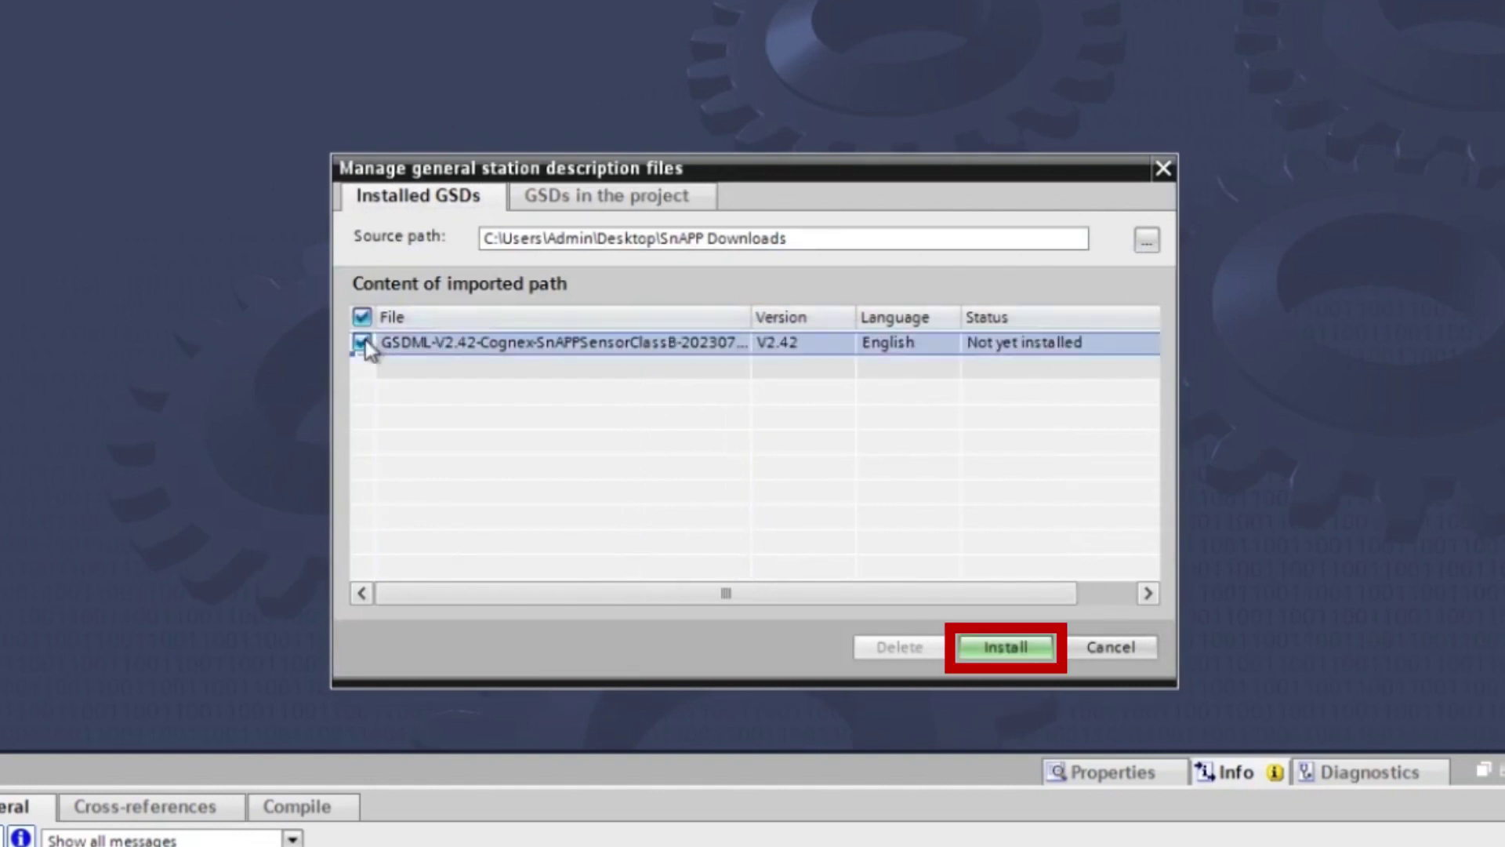
left_click(1006, 647)
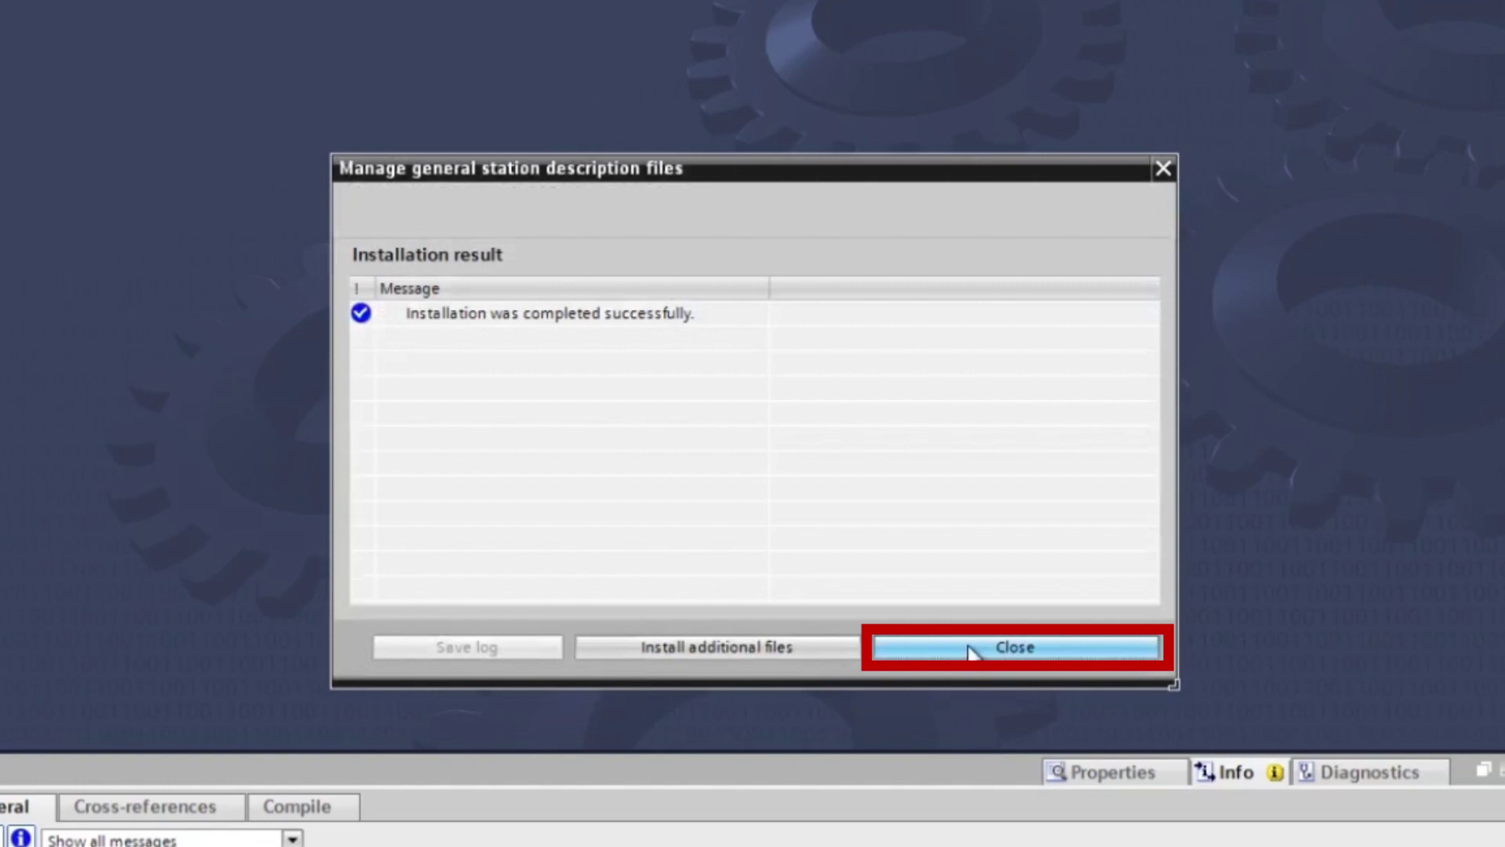
left_click(970, 645)
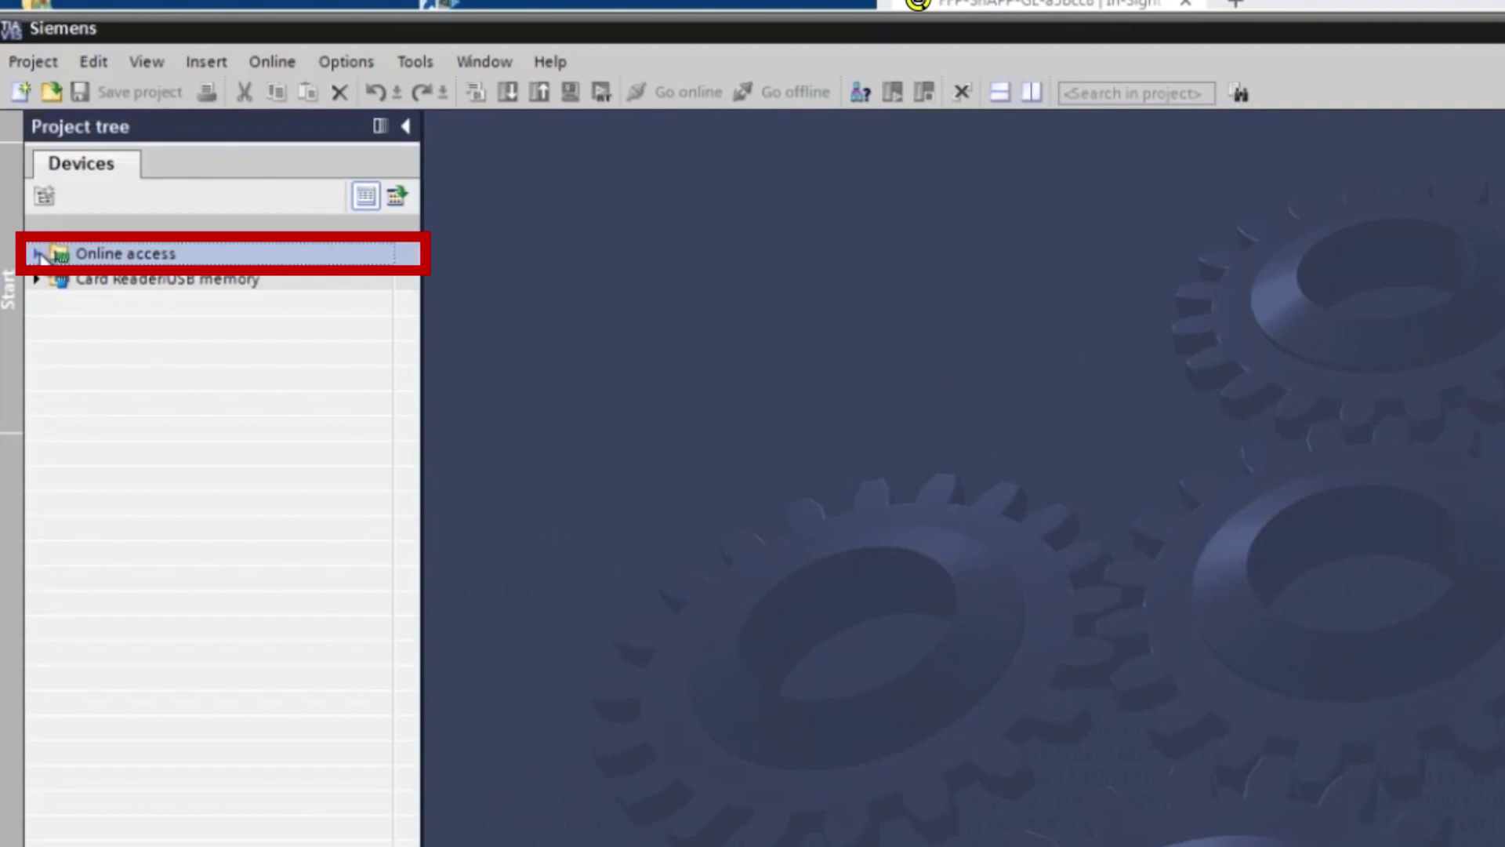
Scan the vmxnet3 Ethernet adapter under Online access and locate the issnapp camera.
left_click(38, 254)
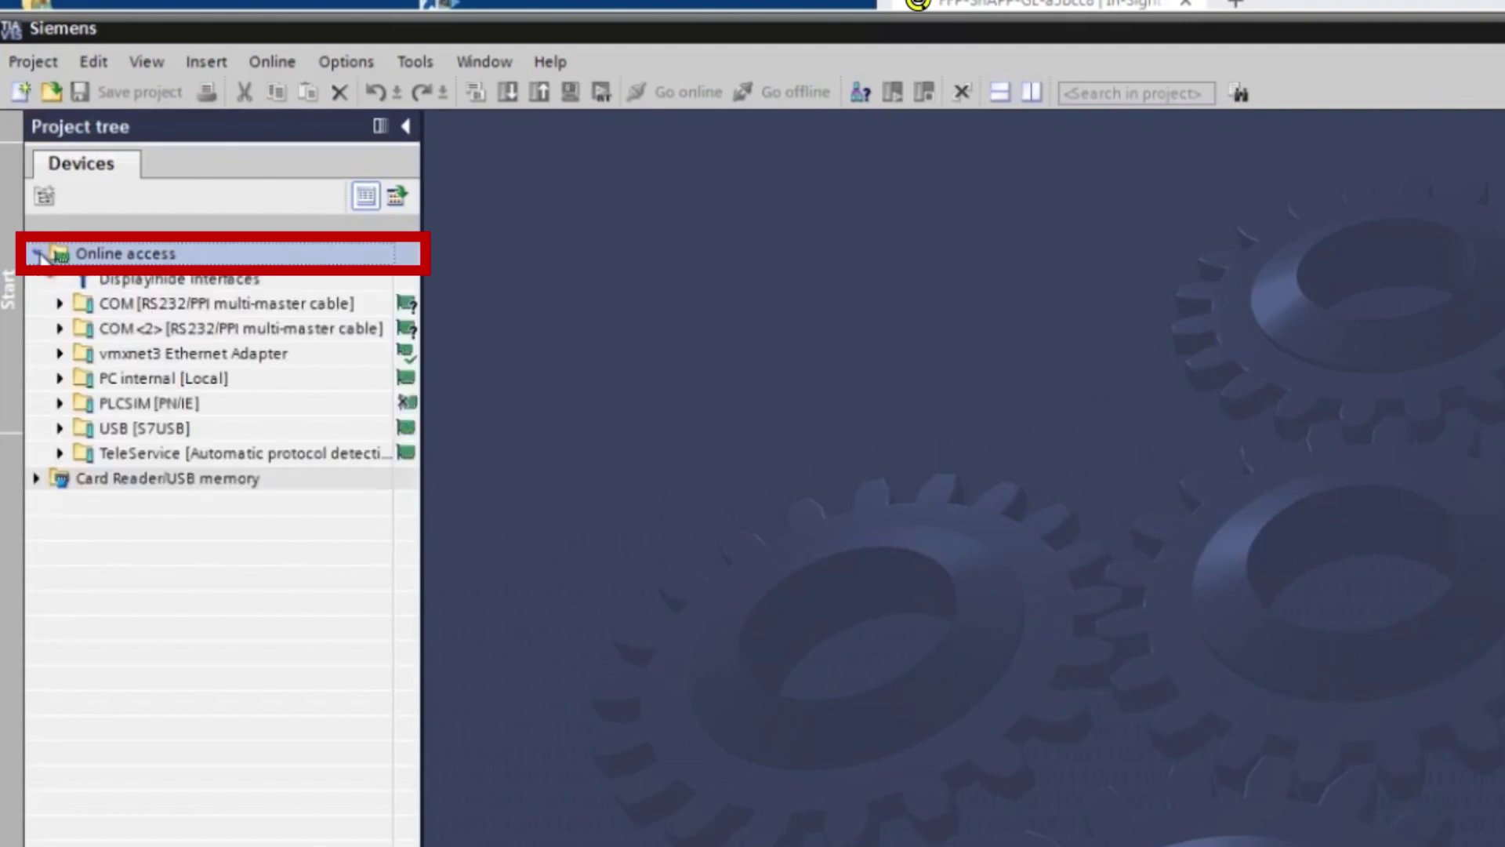
left_click(66, 353)
double_click(206, 380)
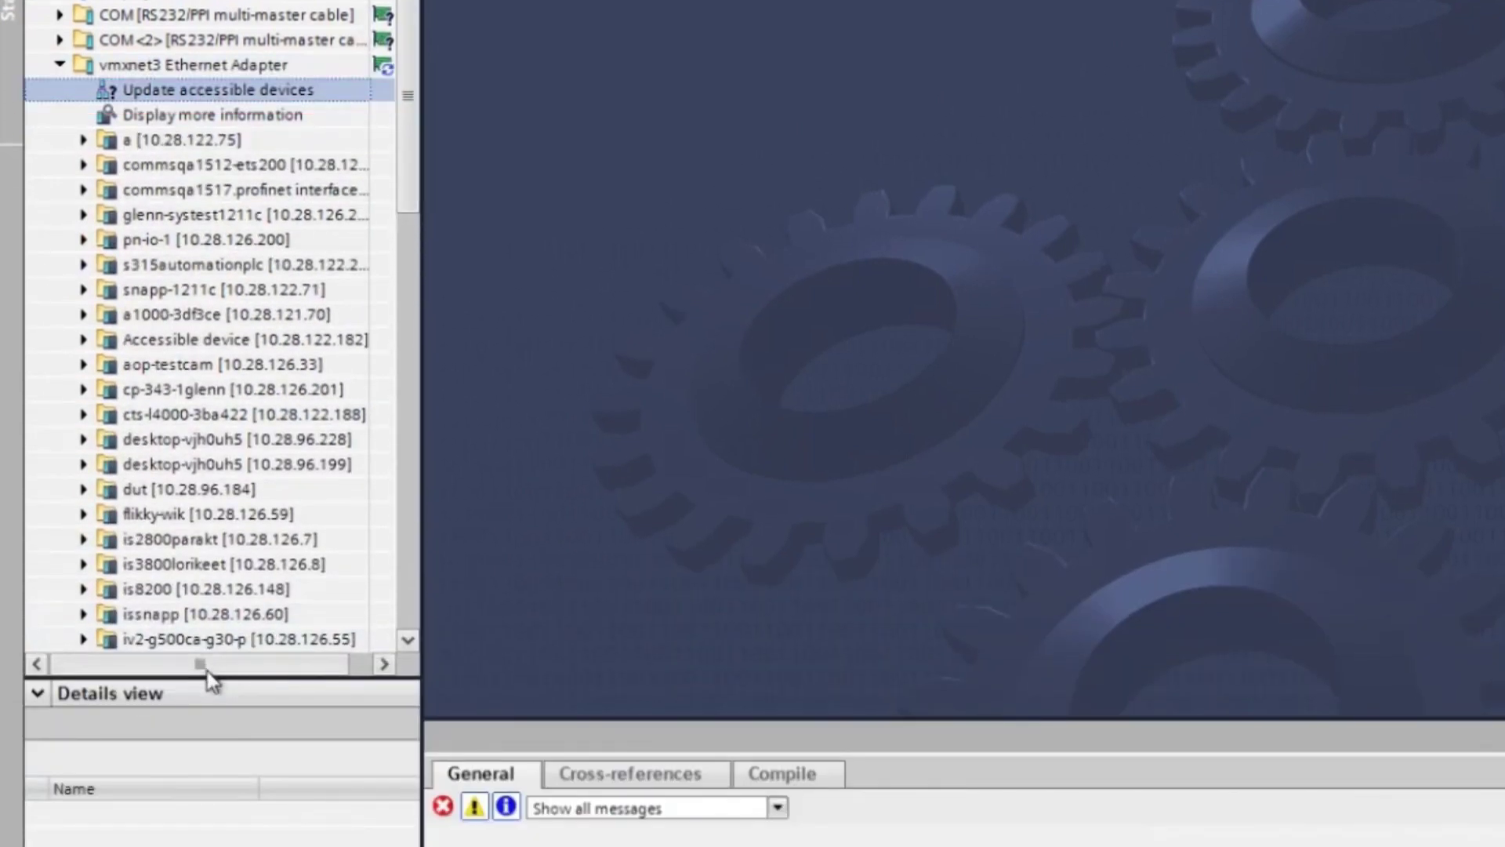
left_click_drag(208, 679, 211, 655)
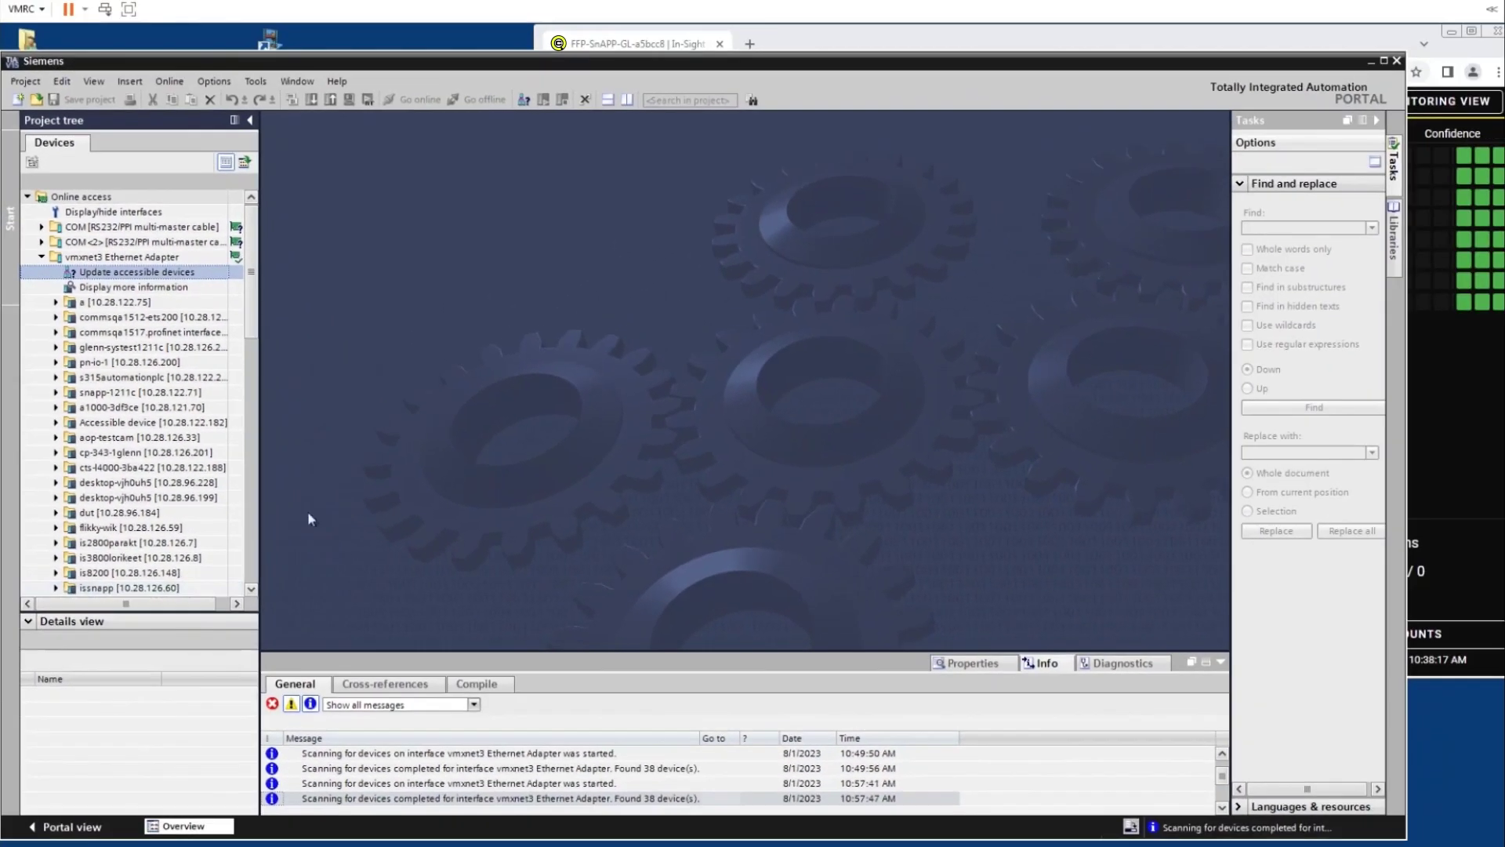
left_click(823, 51)
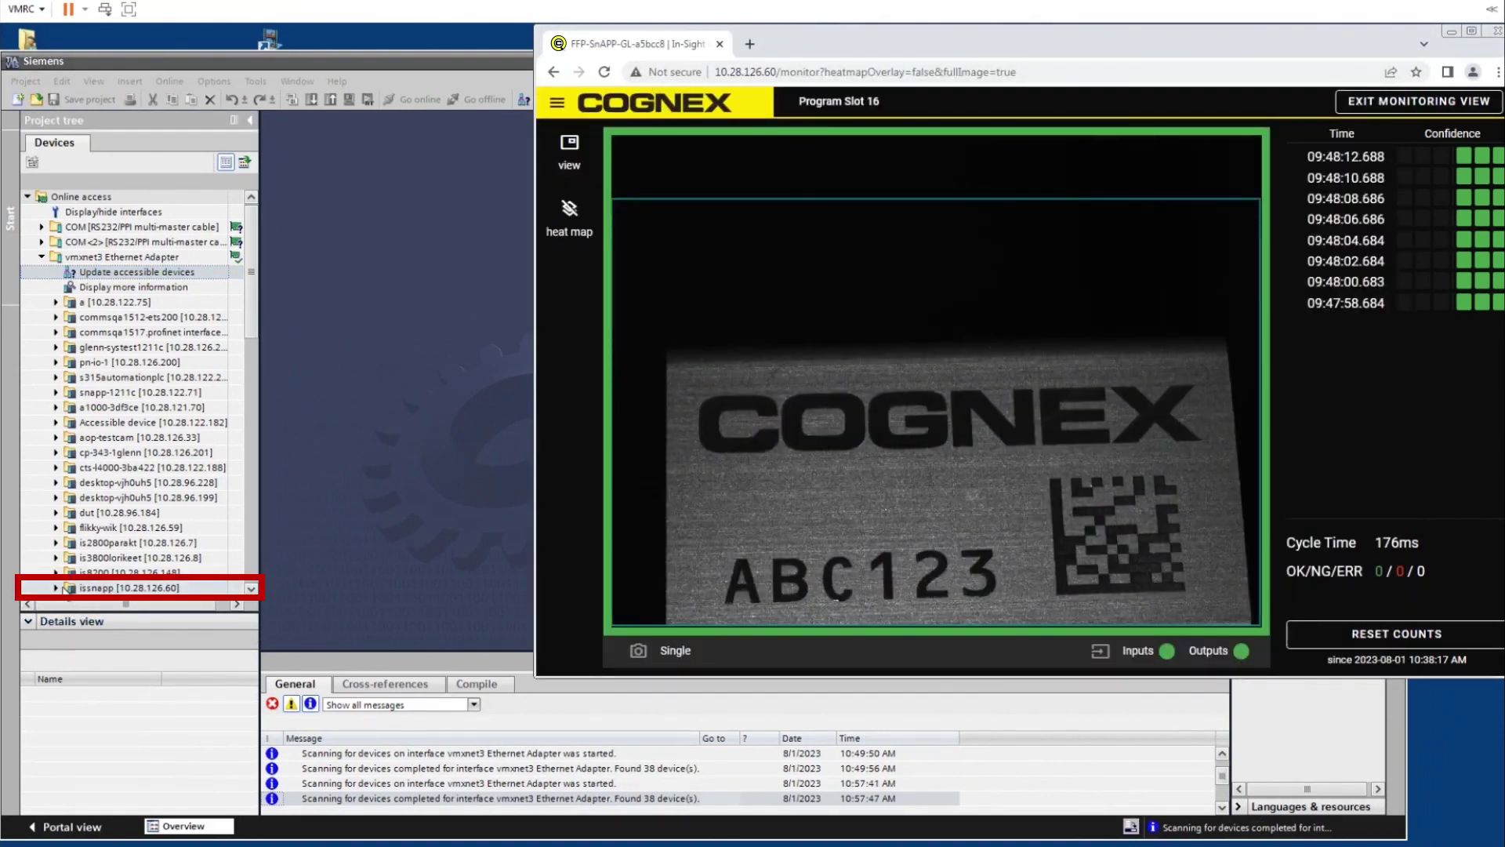
left_click(56, 588)
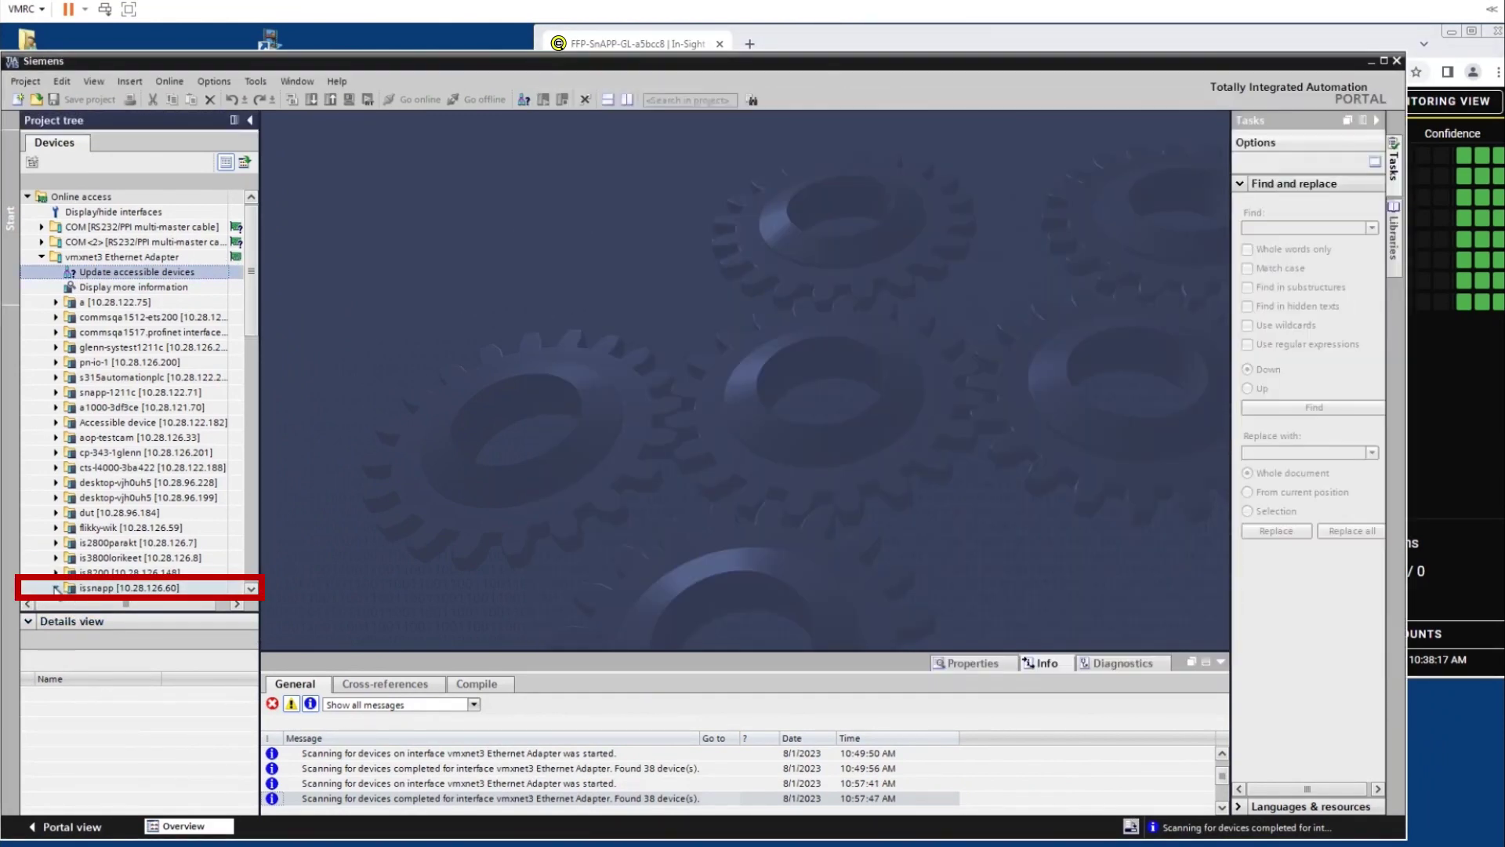
left_click(56, 588)
Review issnapp's diagnostic status and channel diagnostics, showing OK with no errors, then close it.
double_click(157, 588)
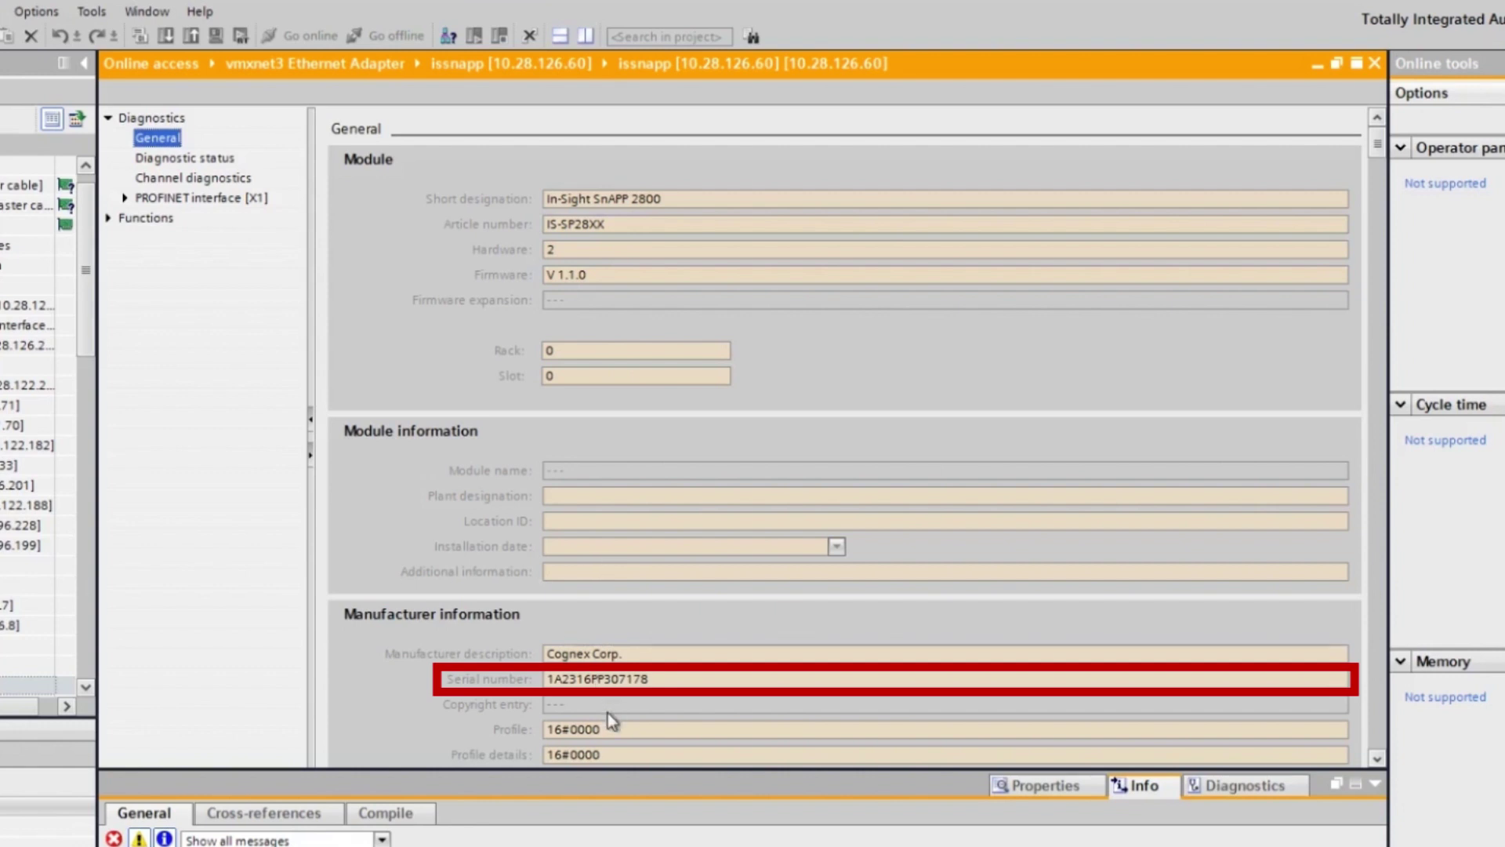
left_click(210, 161)
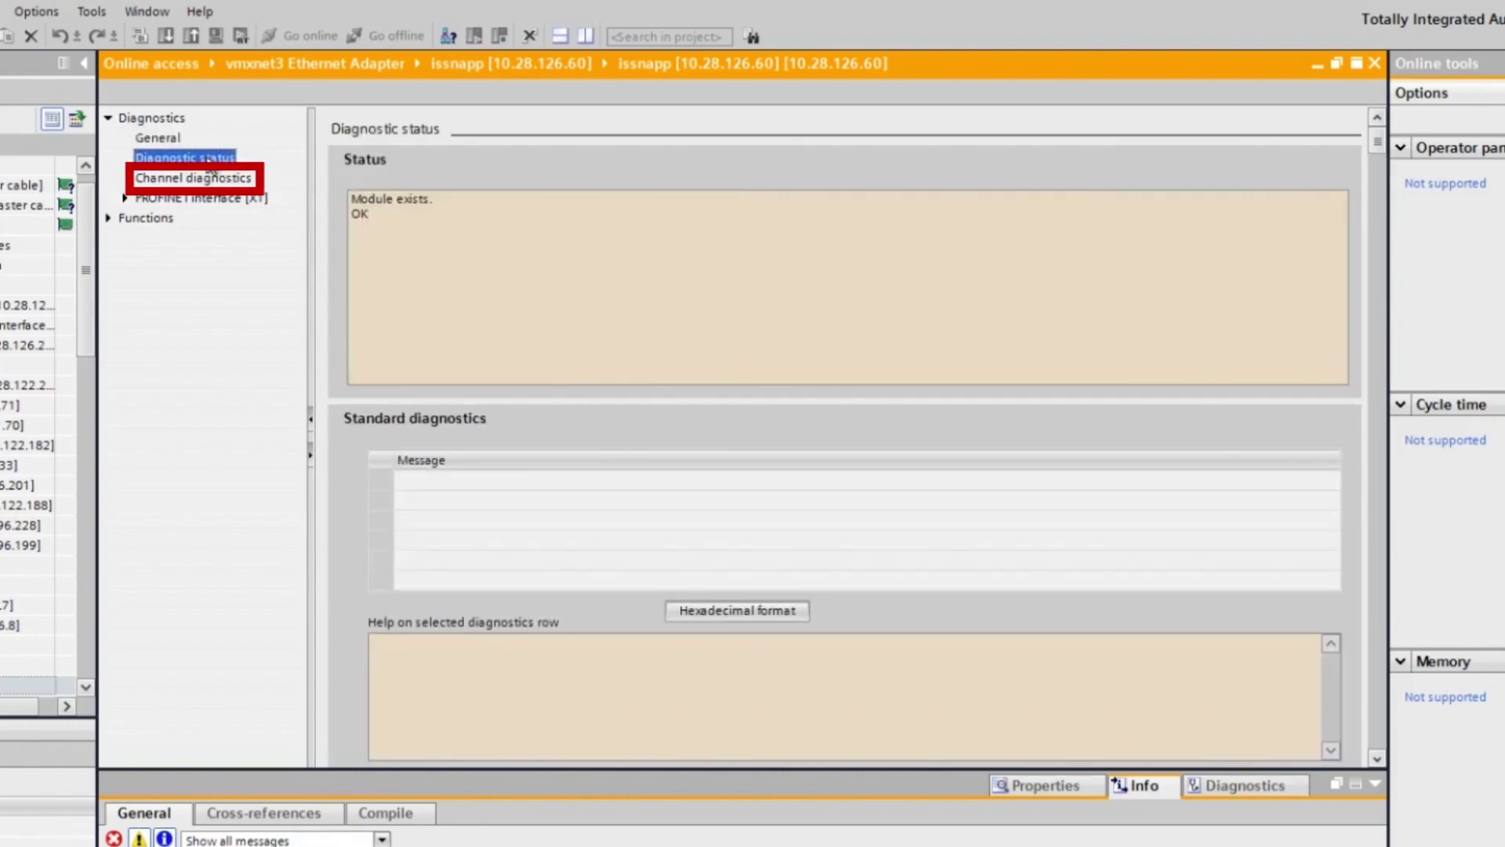
left_click(194, 180)
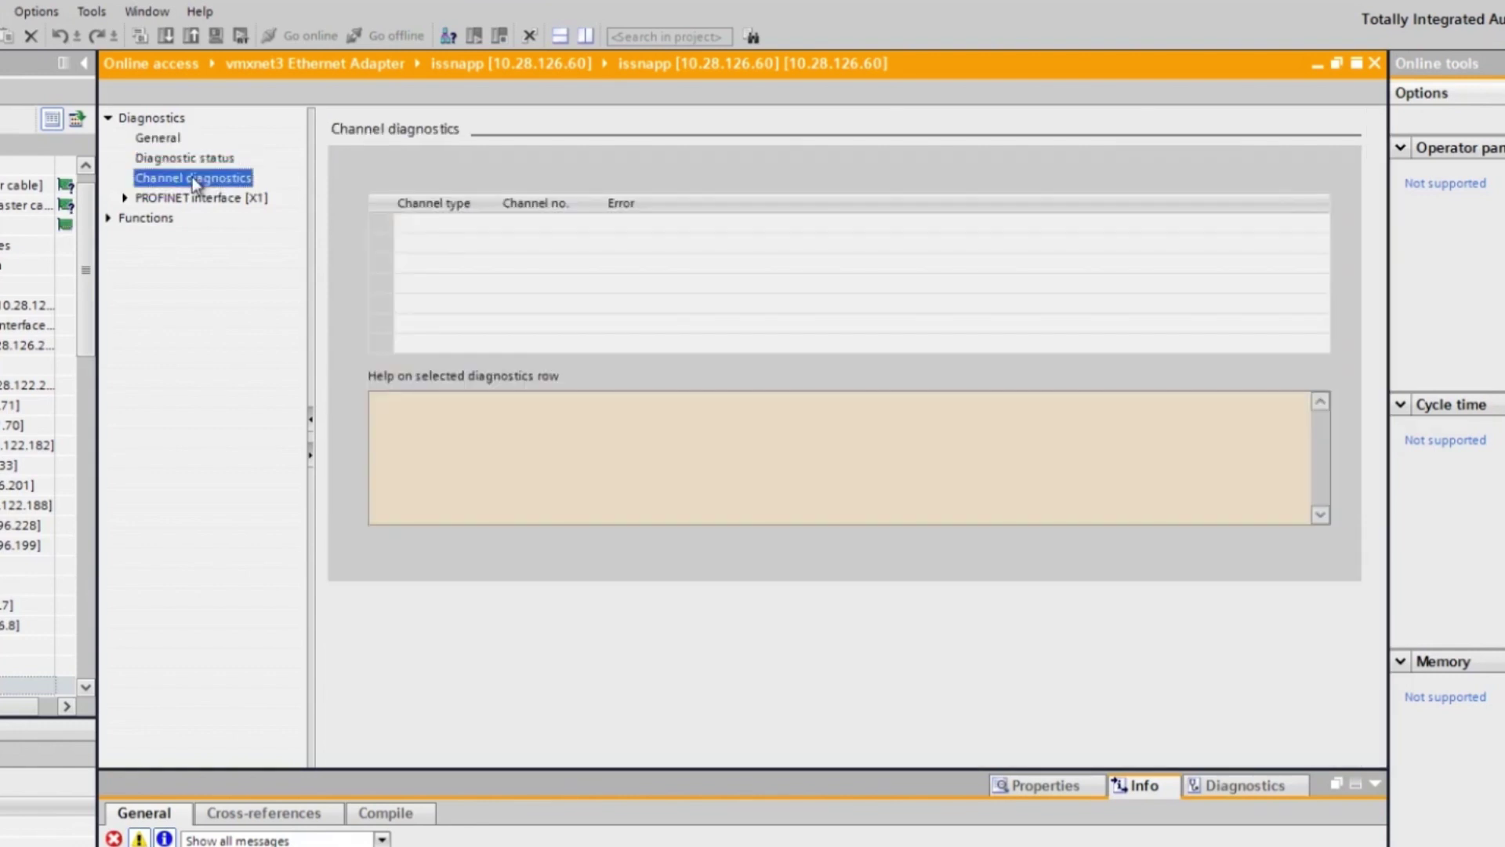
left_click(109, 218)
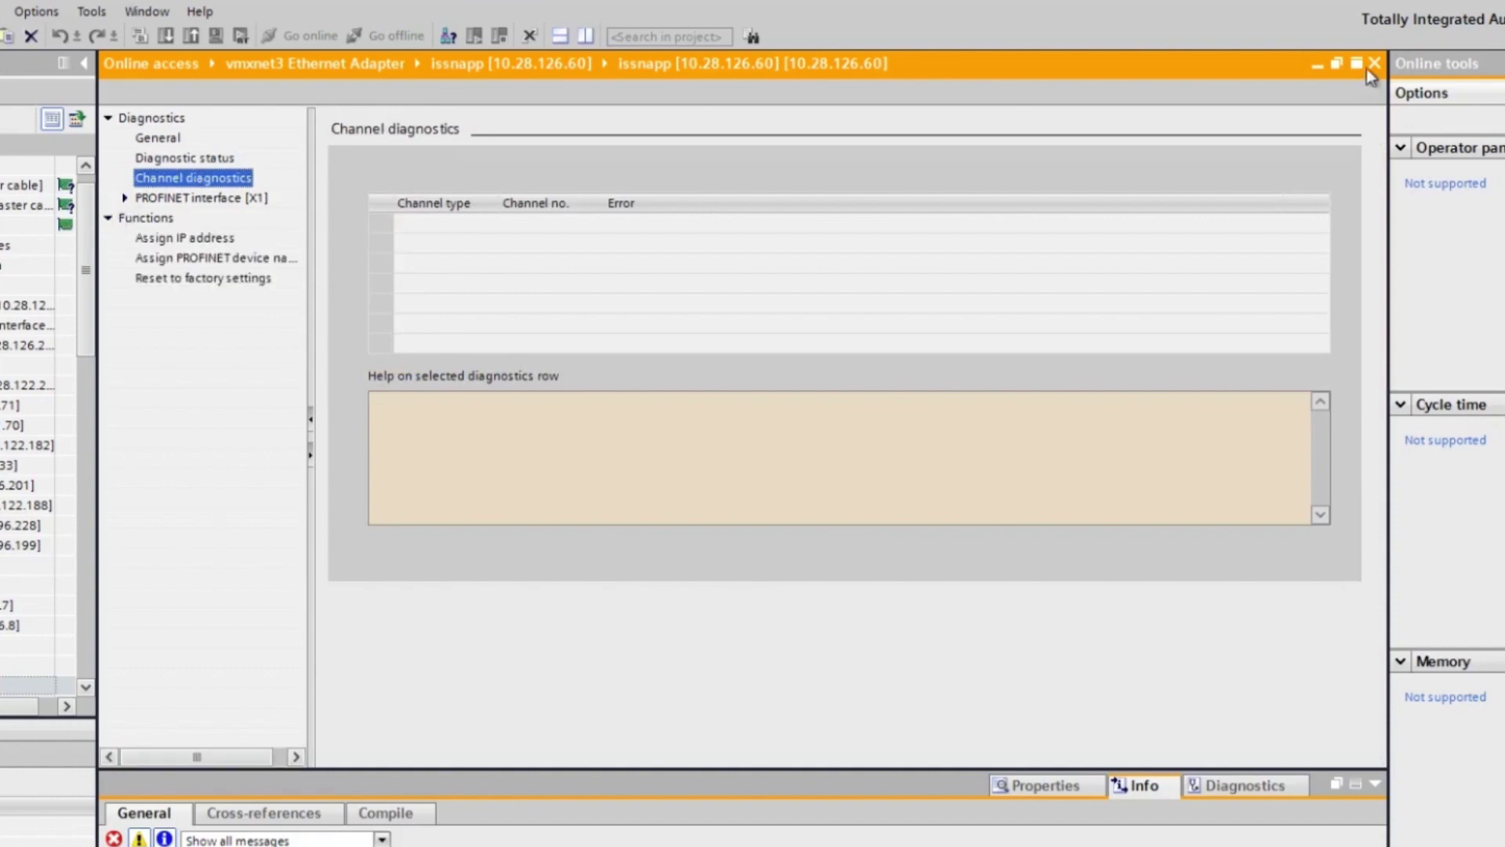
left_click(1375, 63)
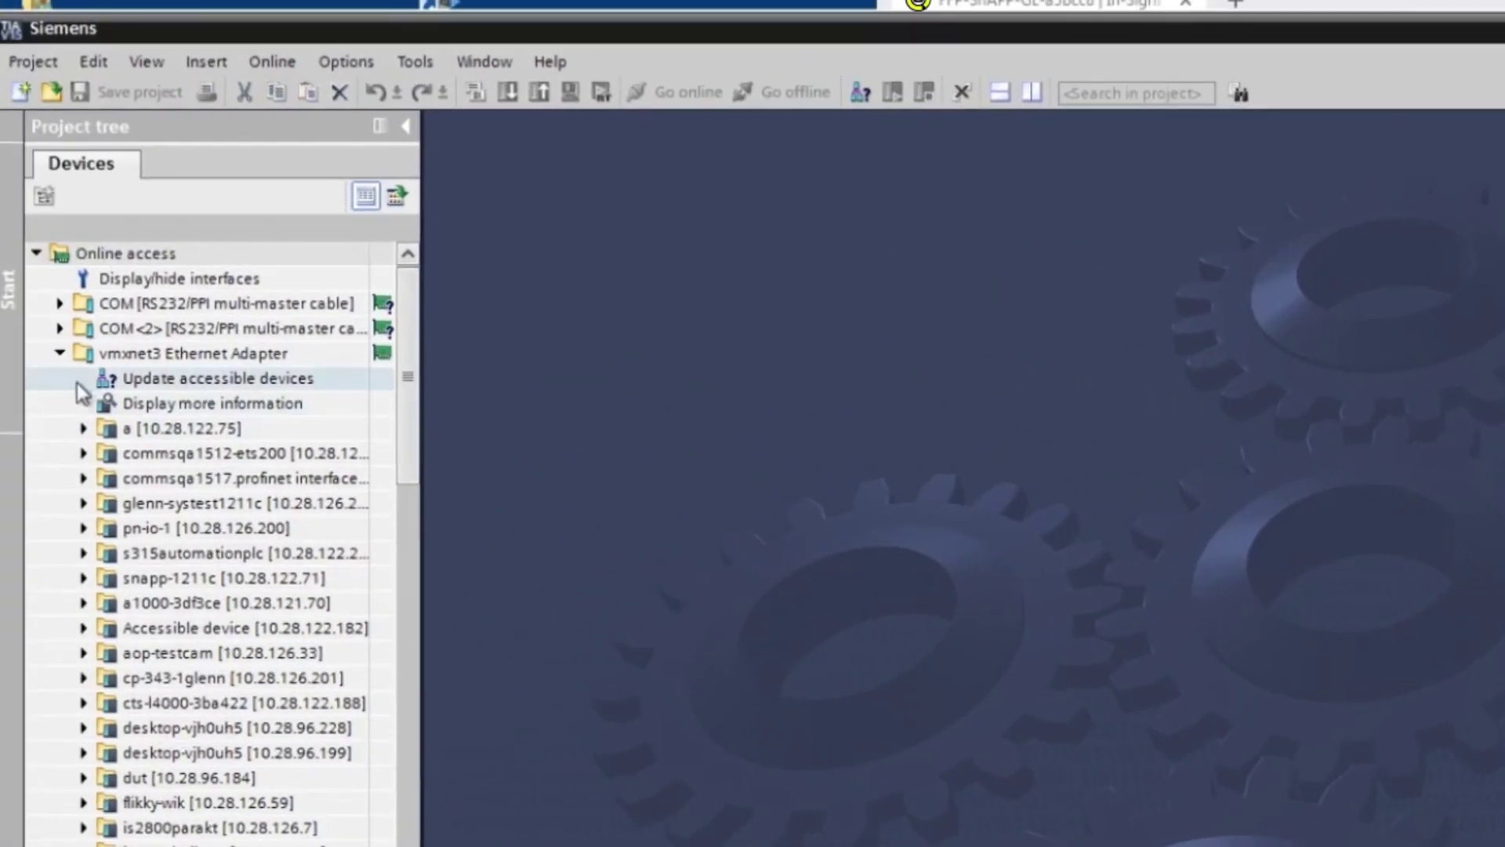
Retrieve Siemens_TIA_V15_PROFINET_SnAPP_Sample.zap15 and open the SnAPP-1211C device configuration.
left_click(56, 352)
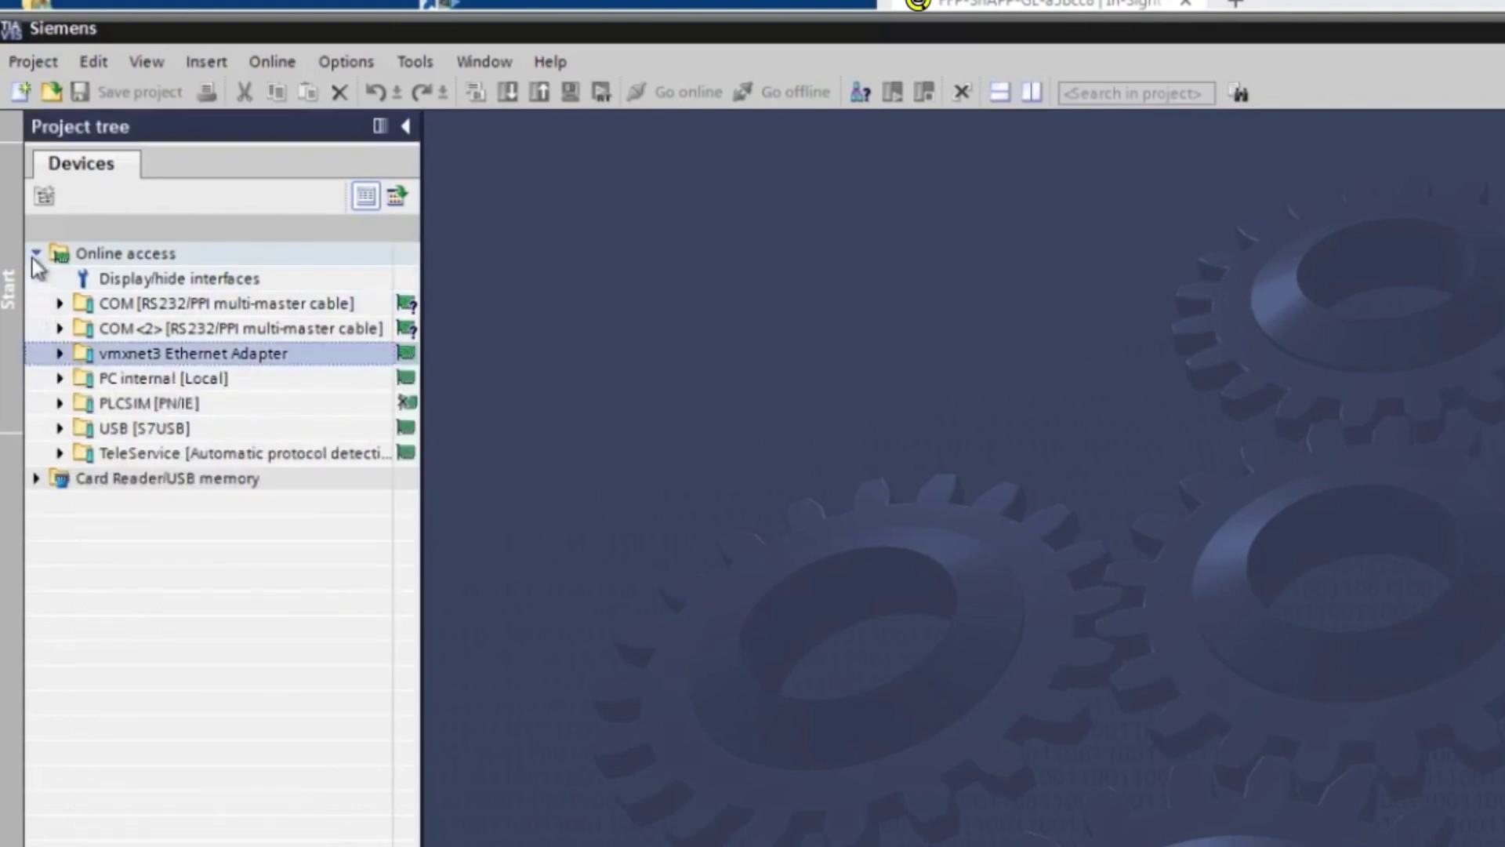
left_click(34, 254)
left_click(23, 67)
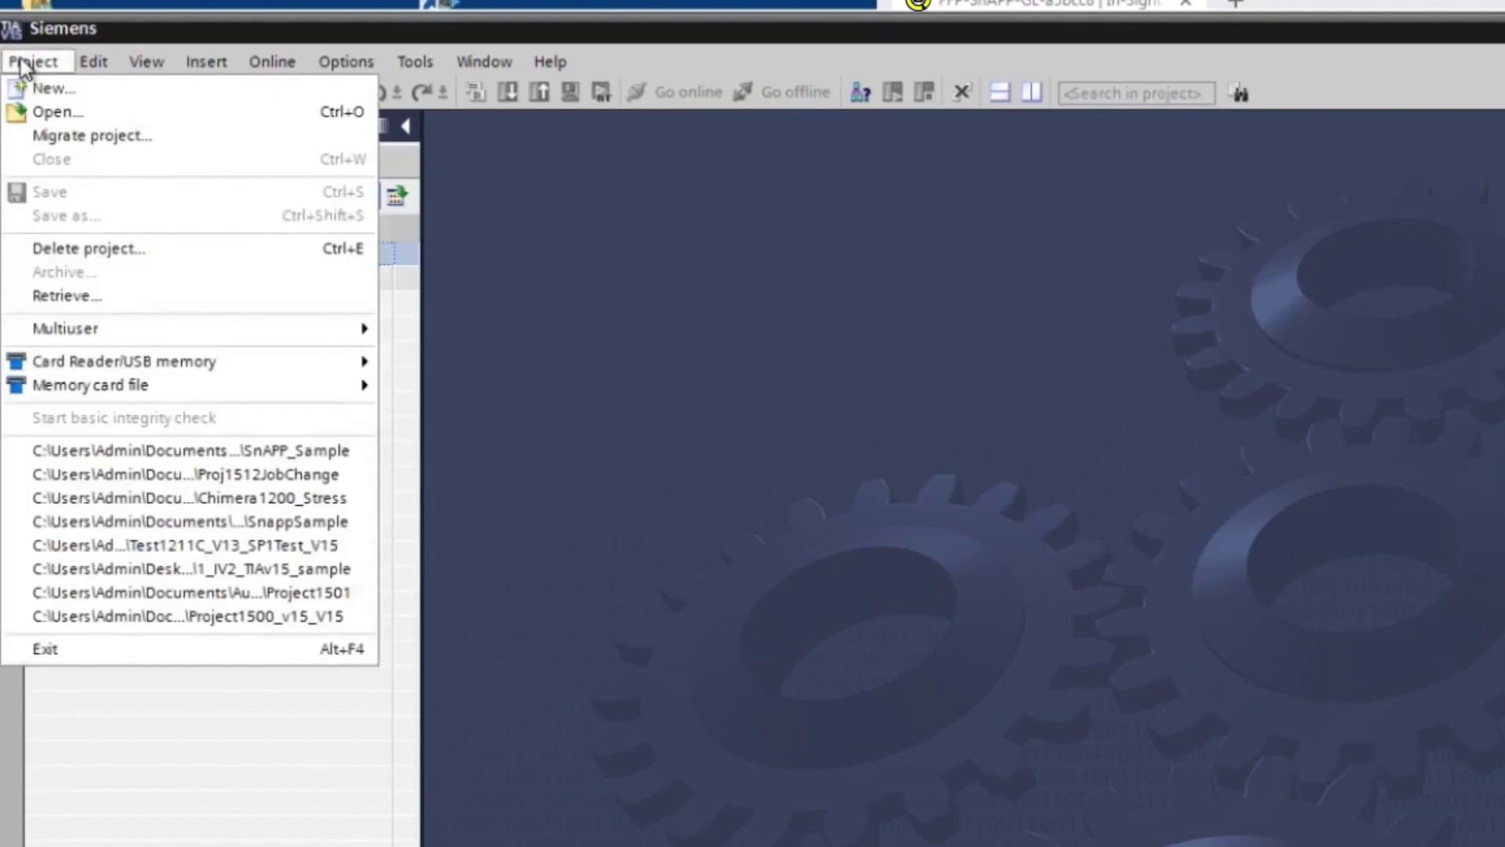
left_click(95, 298)
left_click(439, 227)
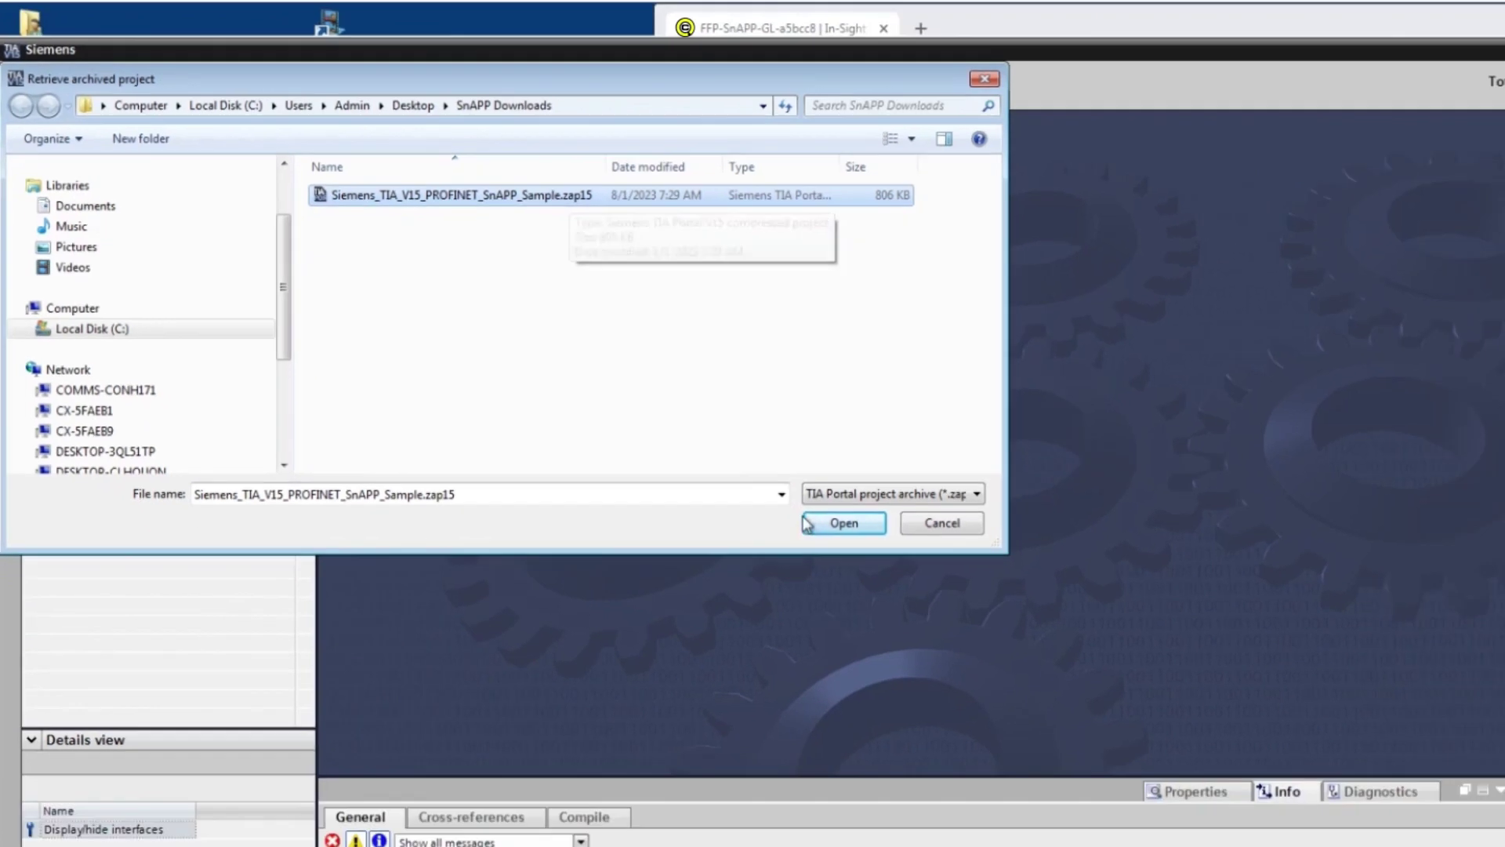
double_click(784, 227)
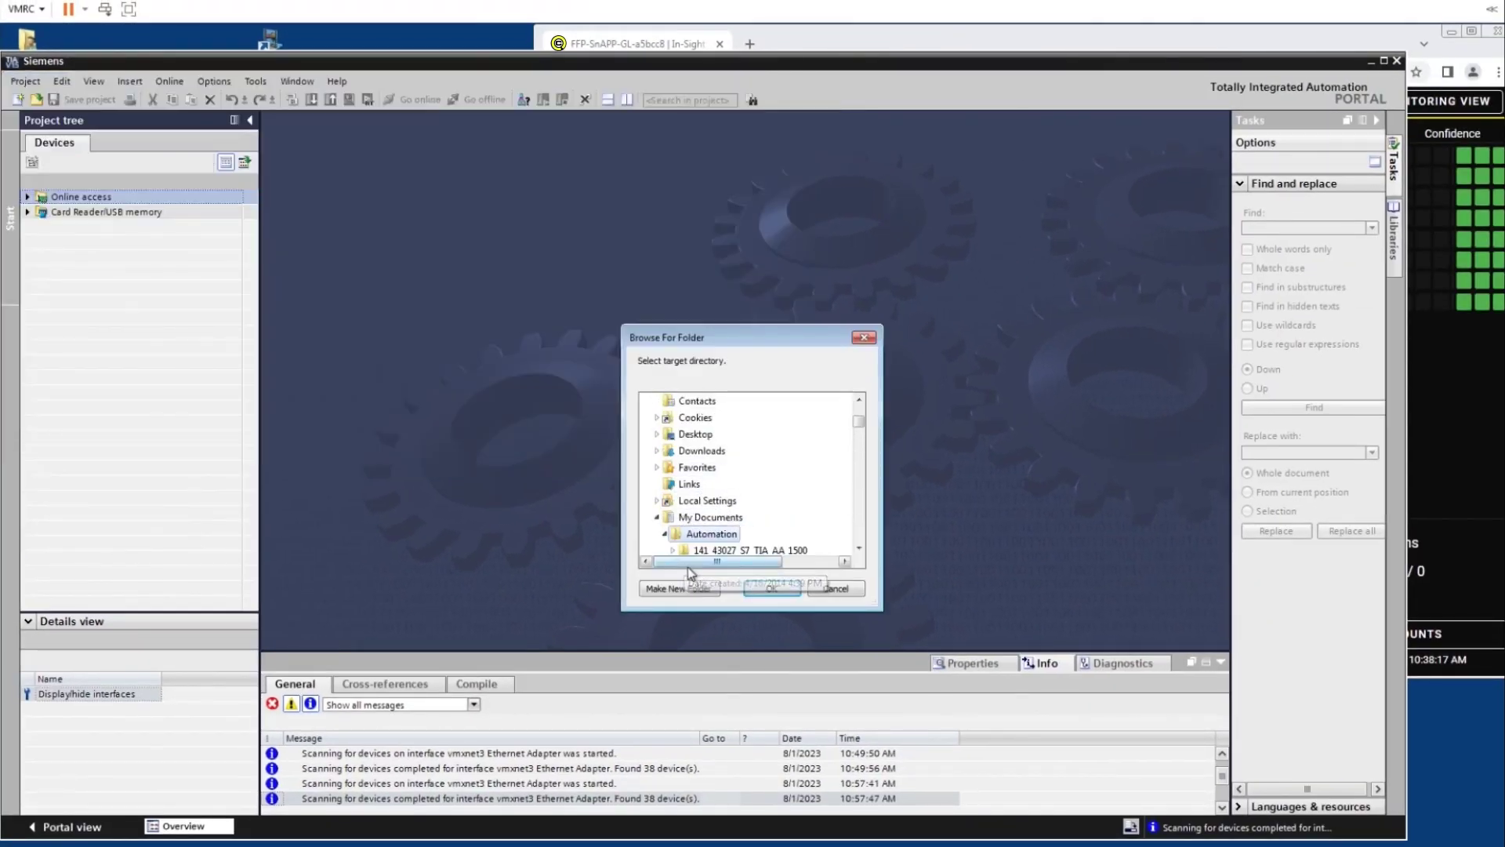
left_click(770, 590)
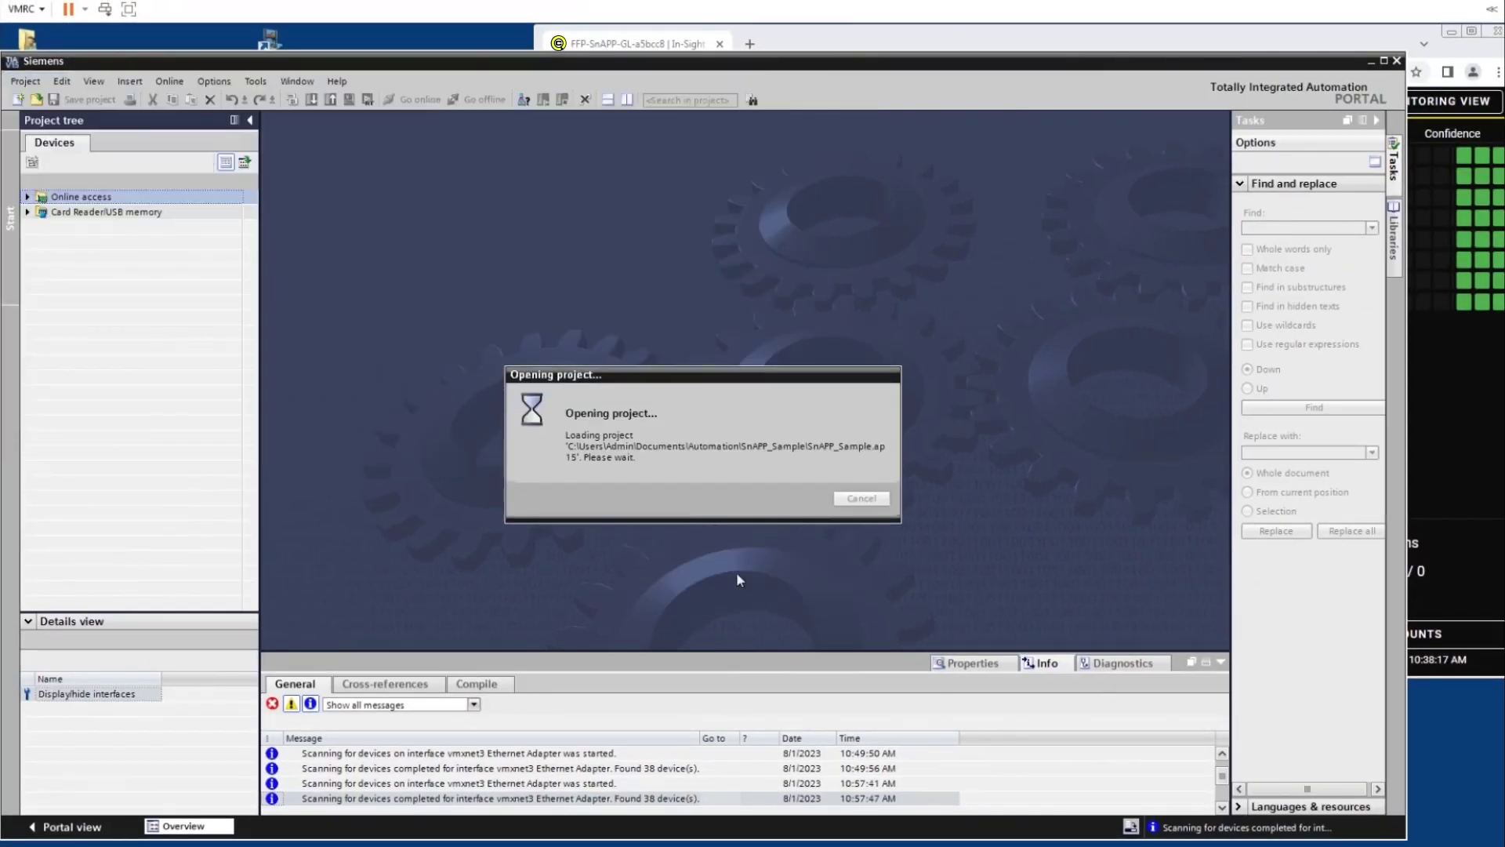
left_click(41, 243)
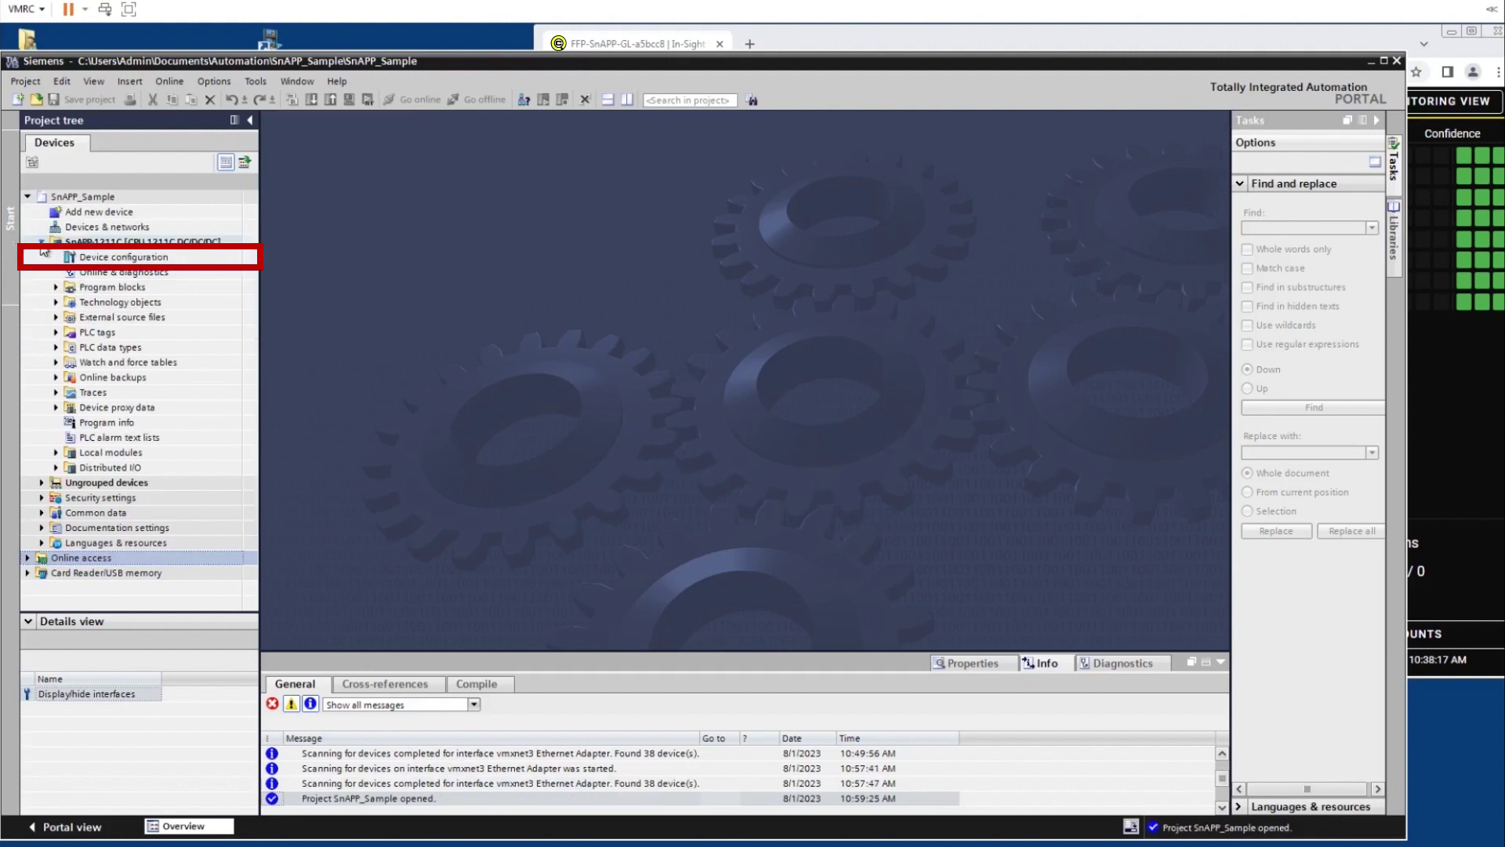
double_click(124, 257)
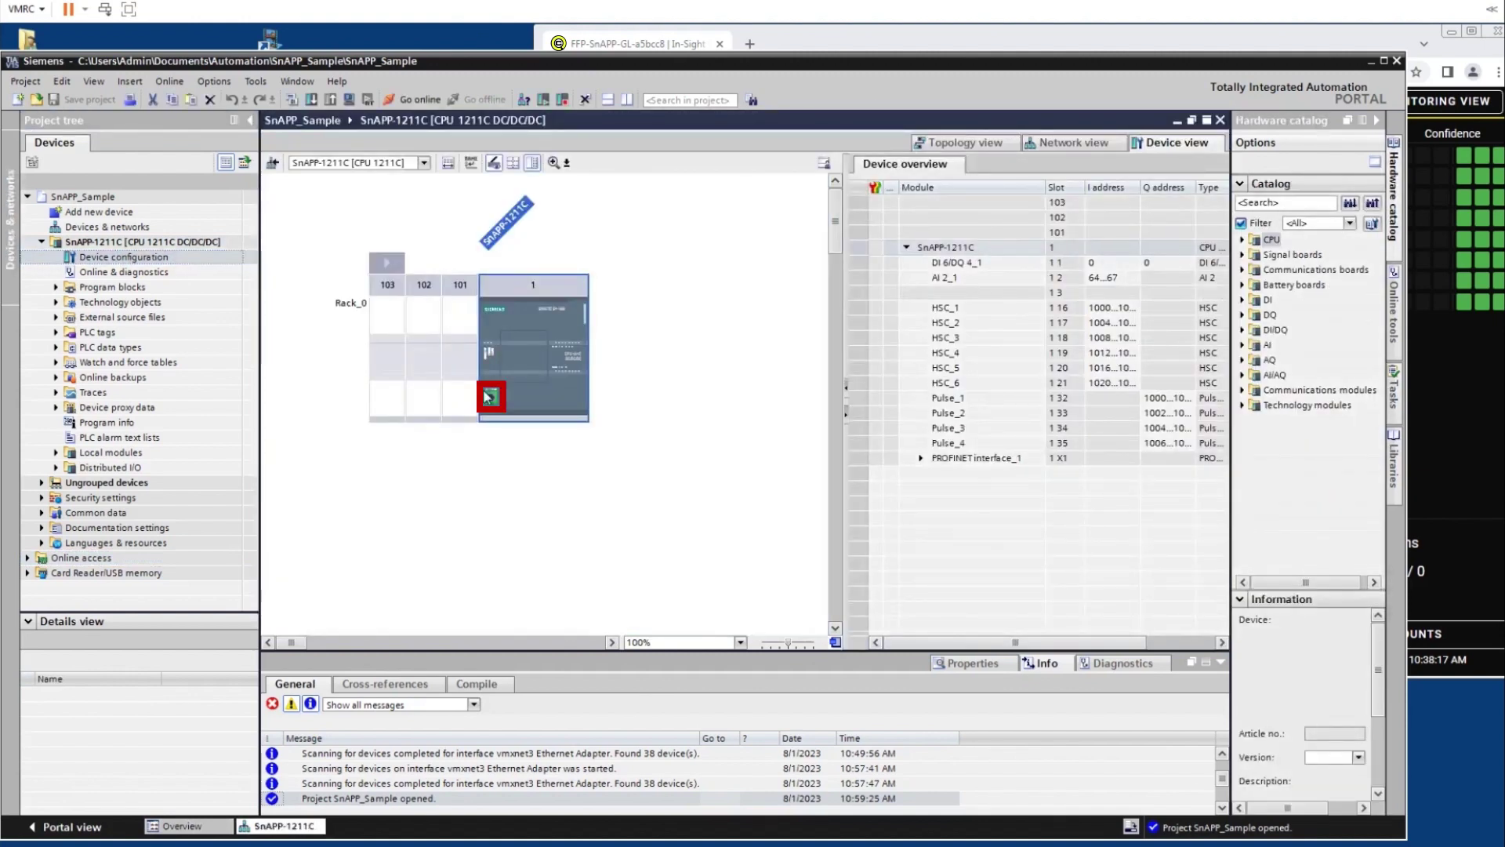
Show the Network view with SnAPP-1211C connected to IS-SnAPP over PN/IE_1.
left_click(1084, 142)
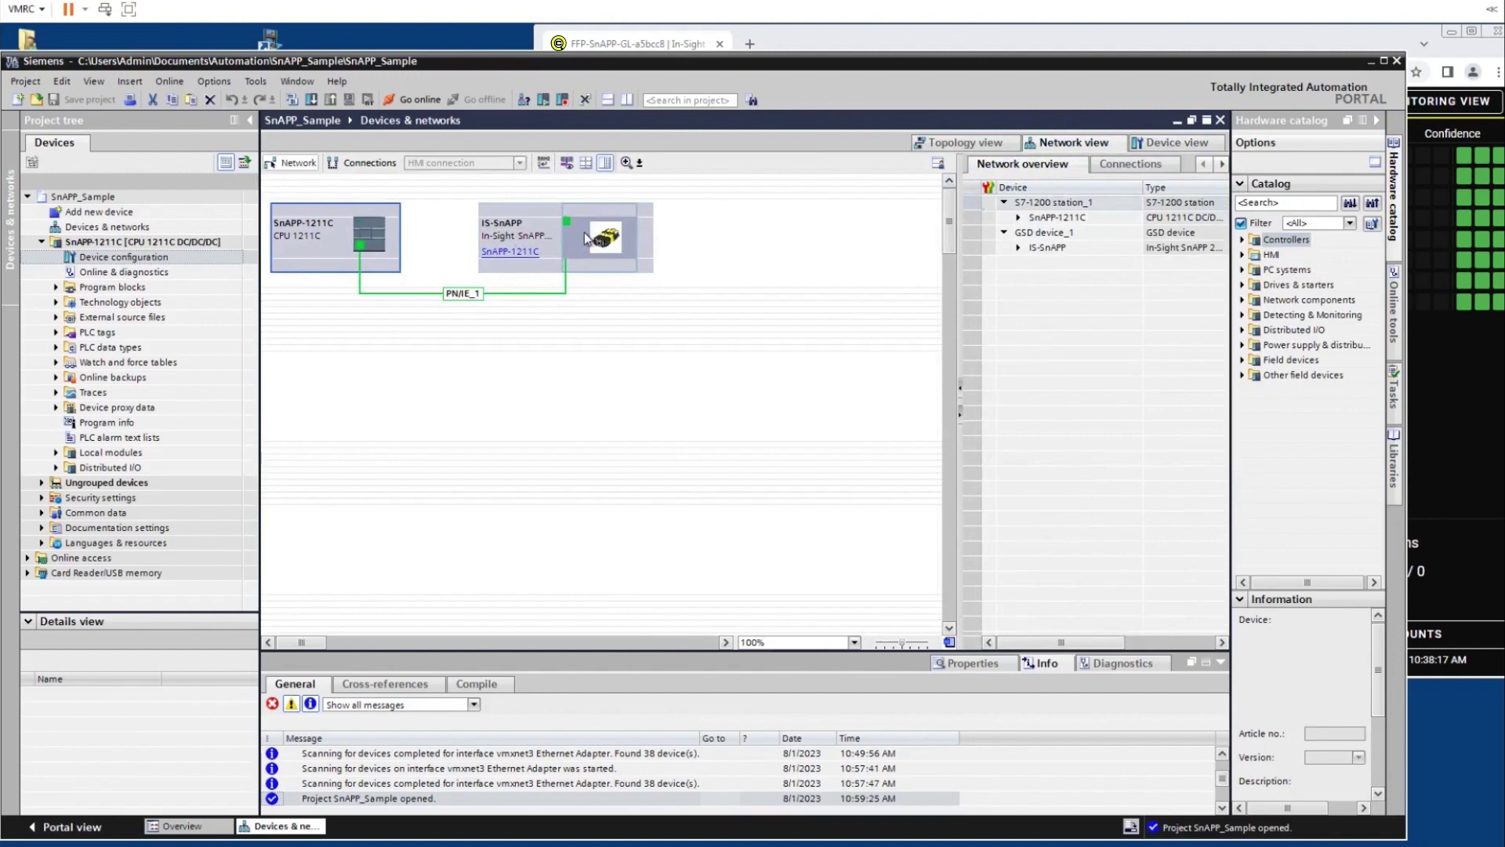
Review IS-SnAPP's Ethernet addresses, PROFINET device name issnapp and 16 ms IO cycle update time.
double_click(585, 235)
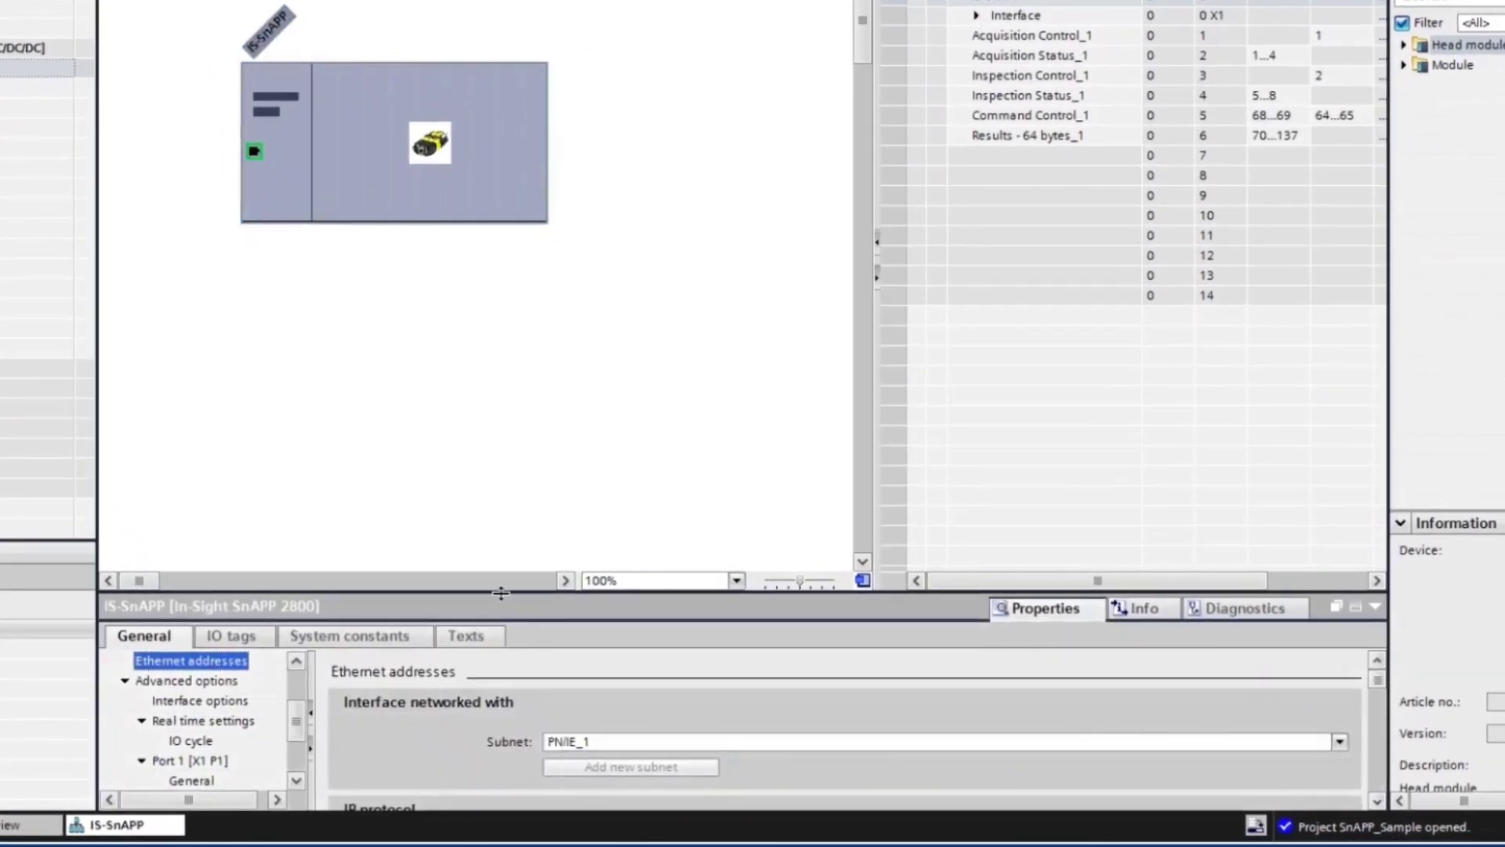
left_click_drag(502, 593, 514, 365)
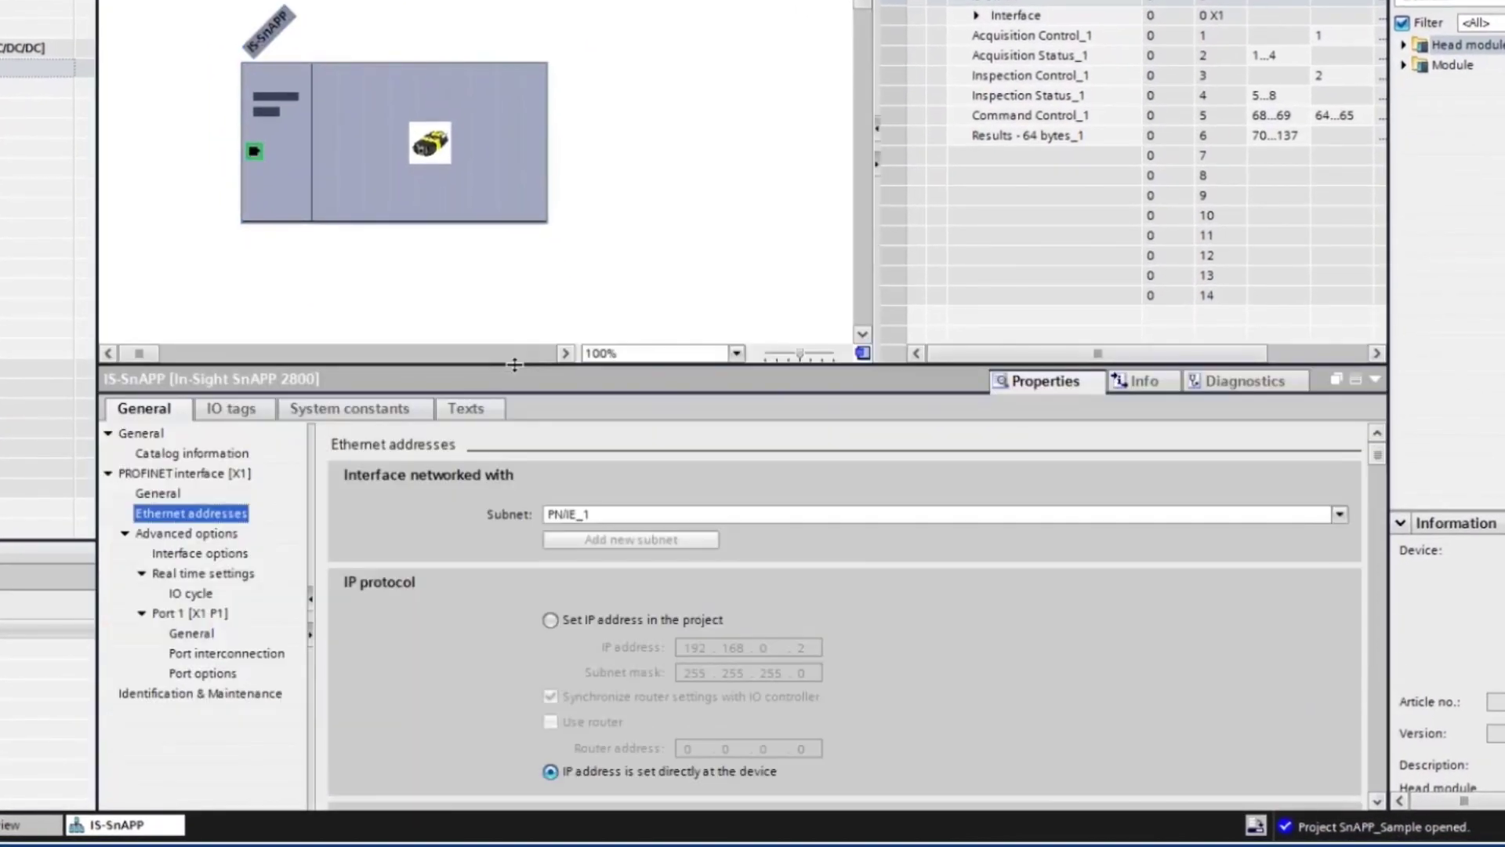
left_click(1377, 801)
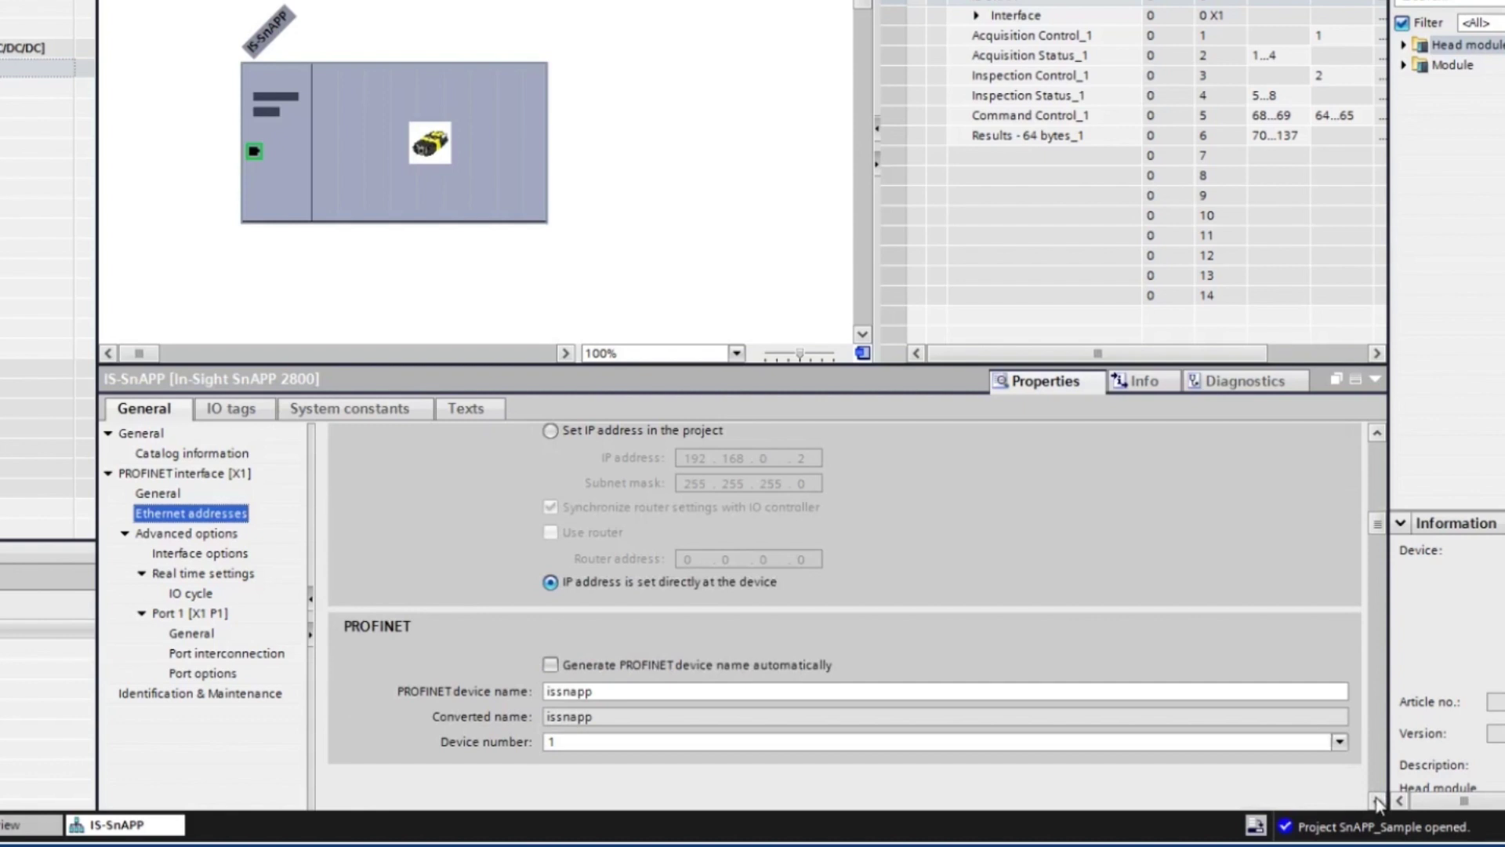
left_click(190, 593)
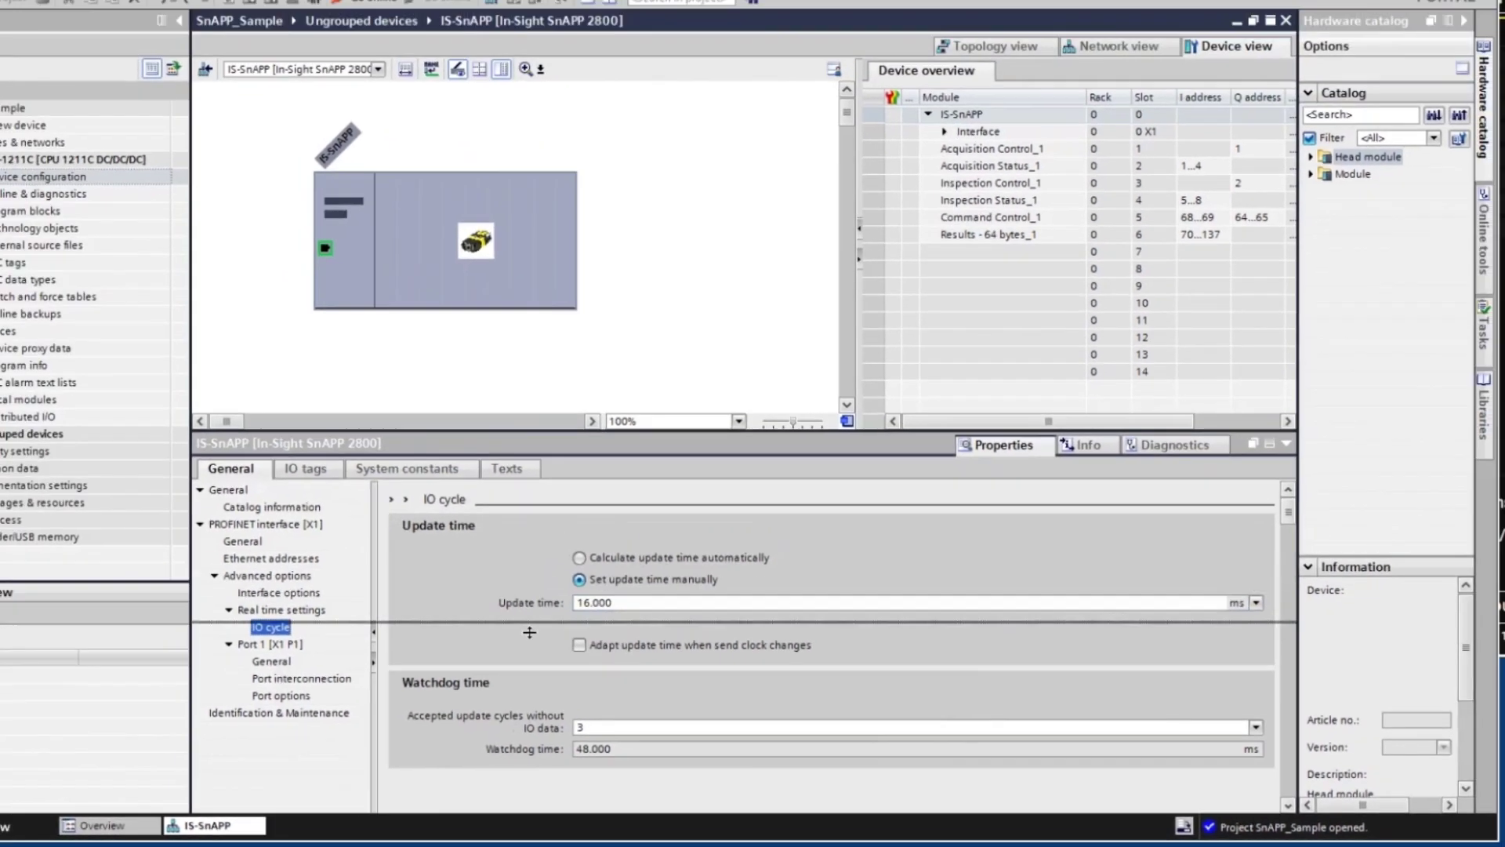
left_click_drag(529, 632, 538, 721)
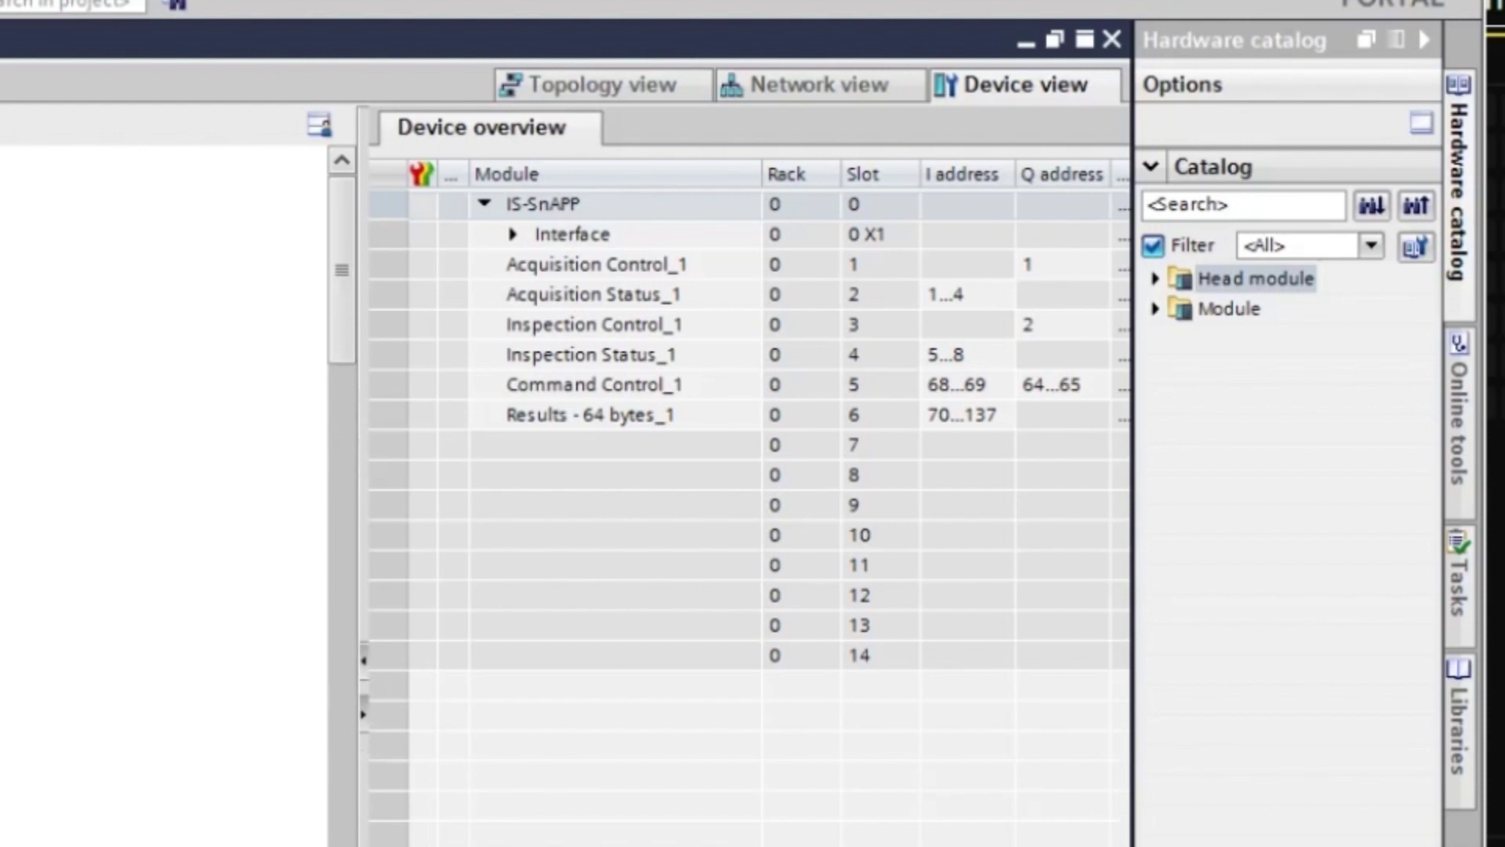
Inspect the Acquisition Control_1 through Results - 64 bytes_1 modules and their system constants.
left_click(571, 273)
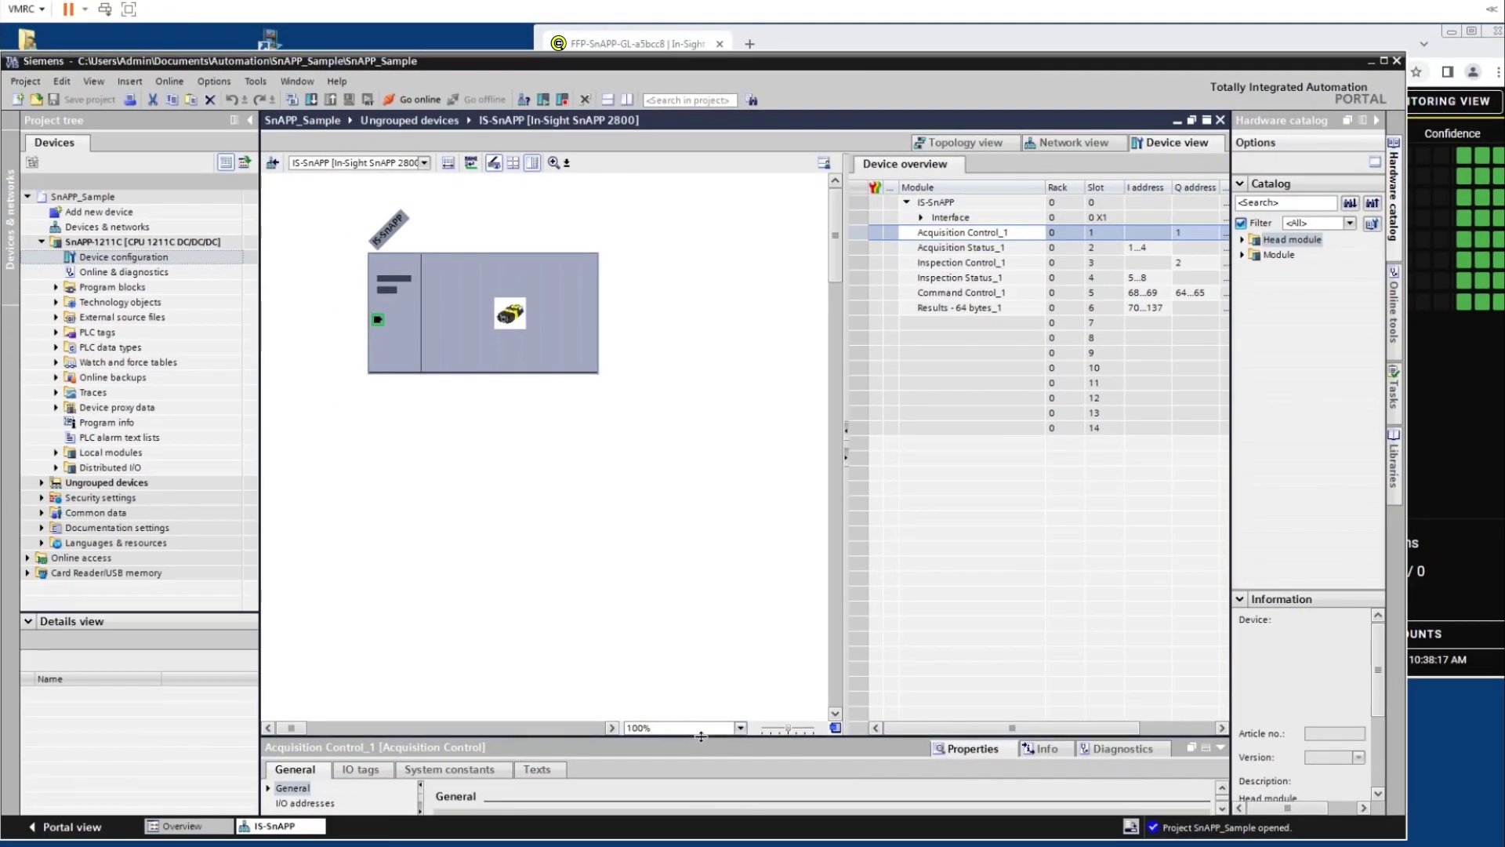
left_click(463, 665)
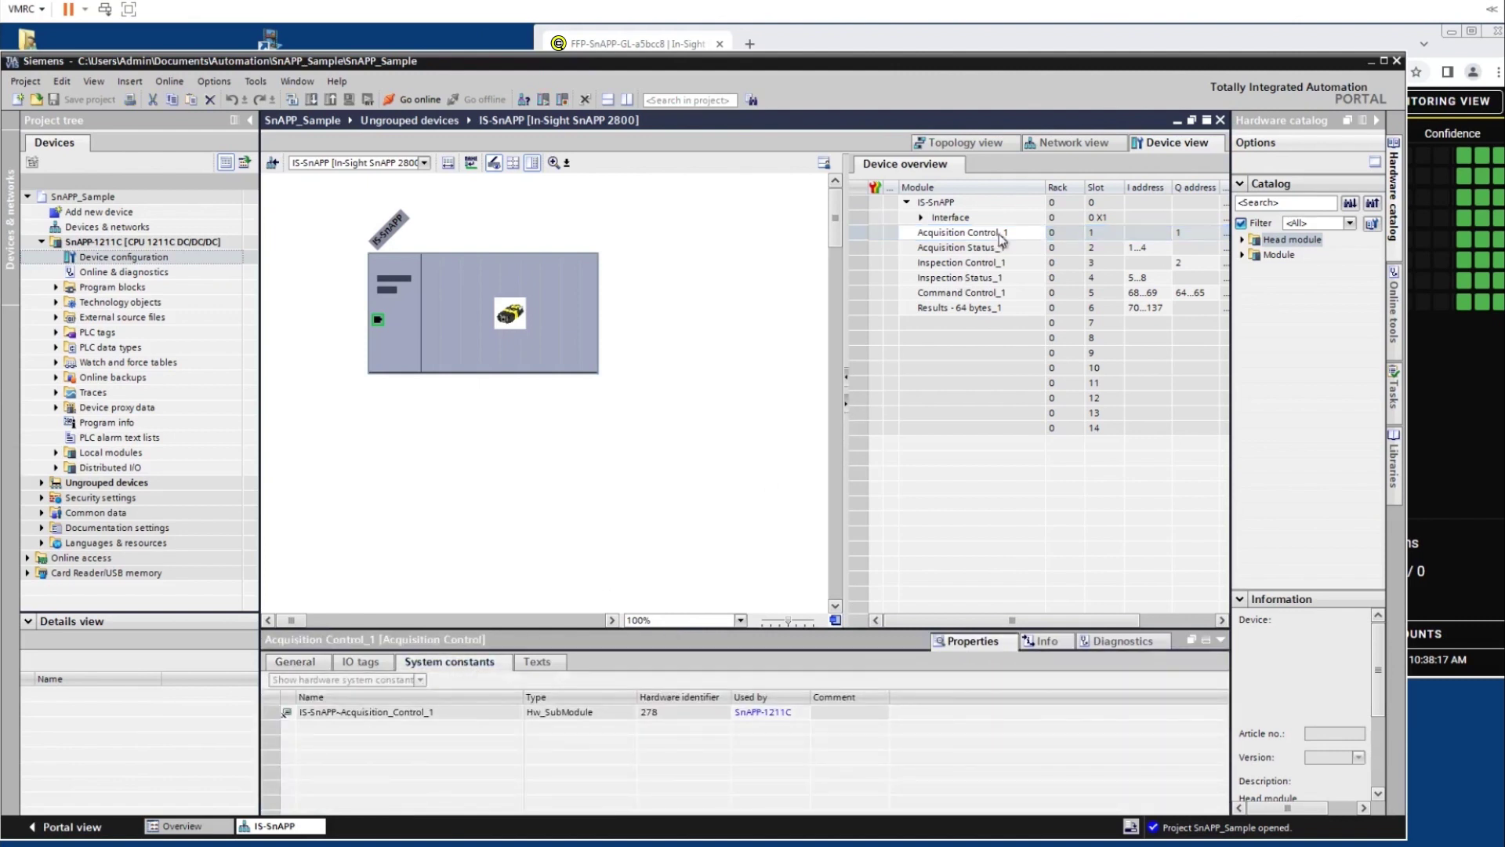
left_click(1020, 248)
left_click(1016, 264)
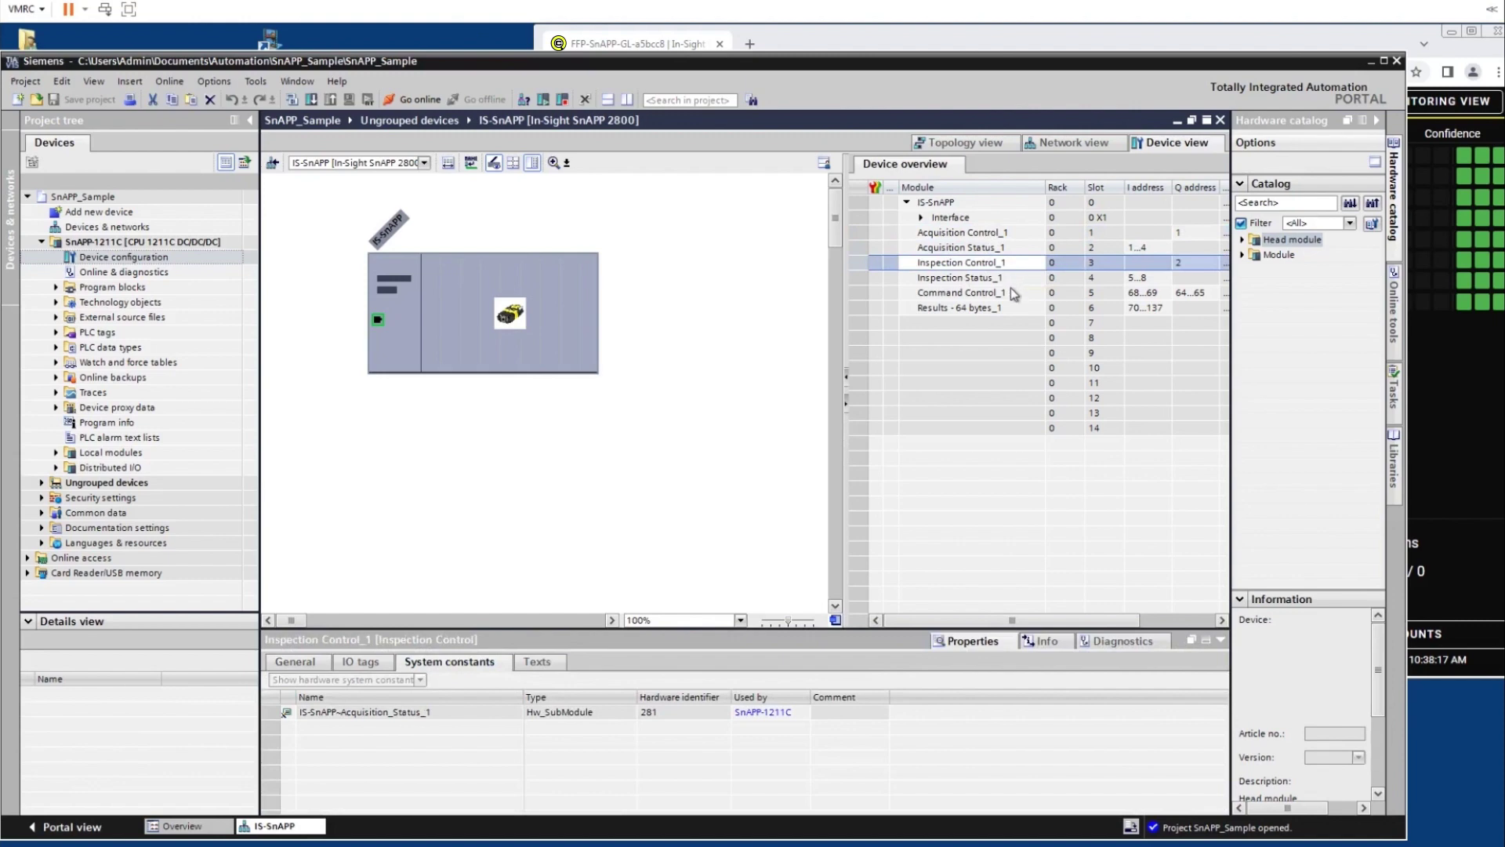
left_click(1012, 293)
left_click(1007, 310)
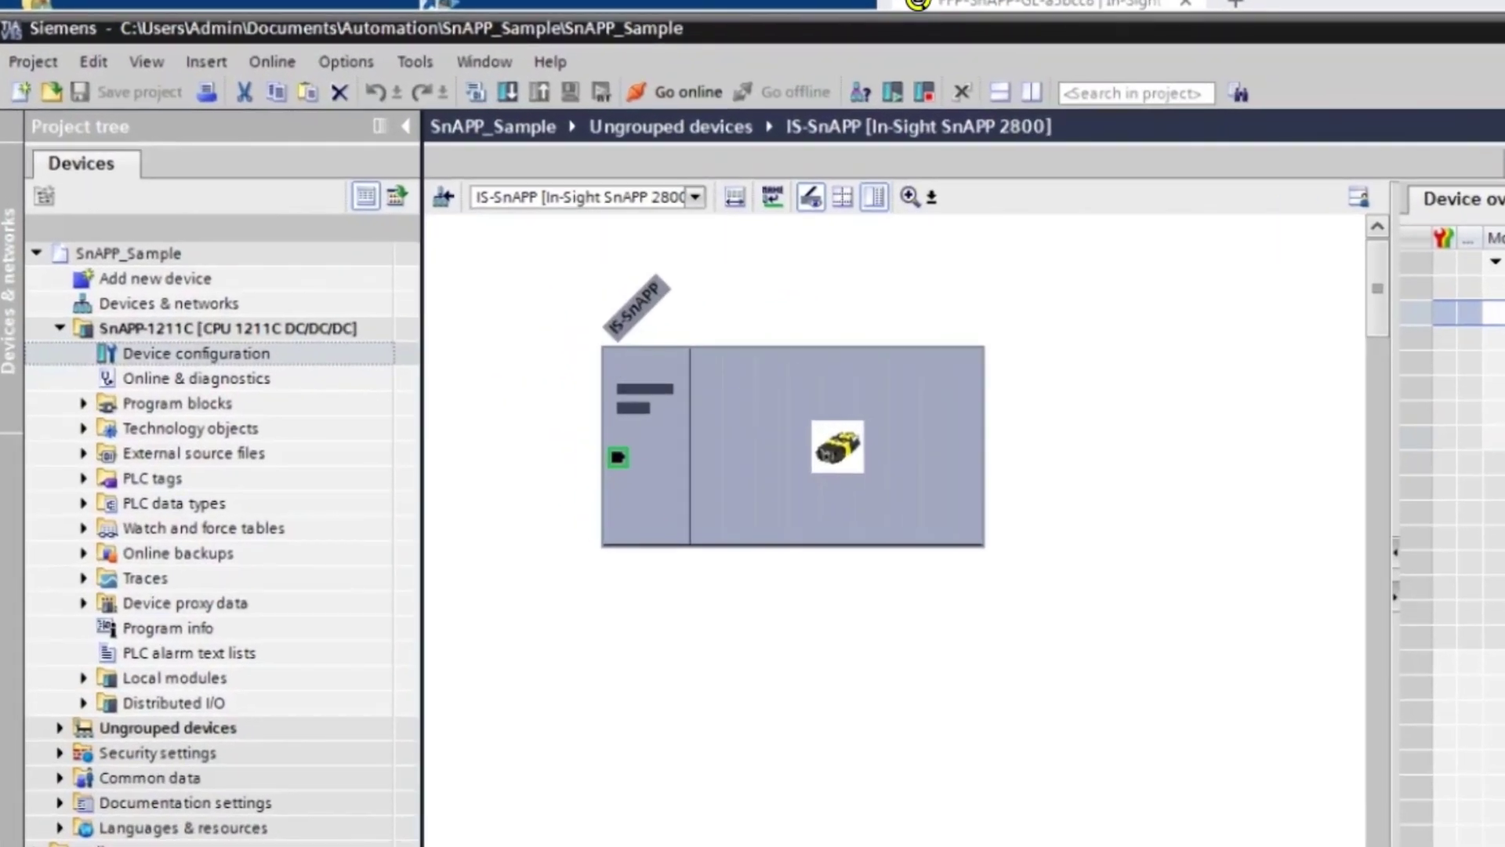
left_click(1458, 438)
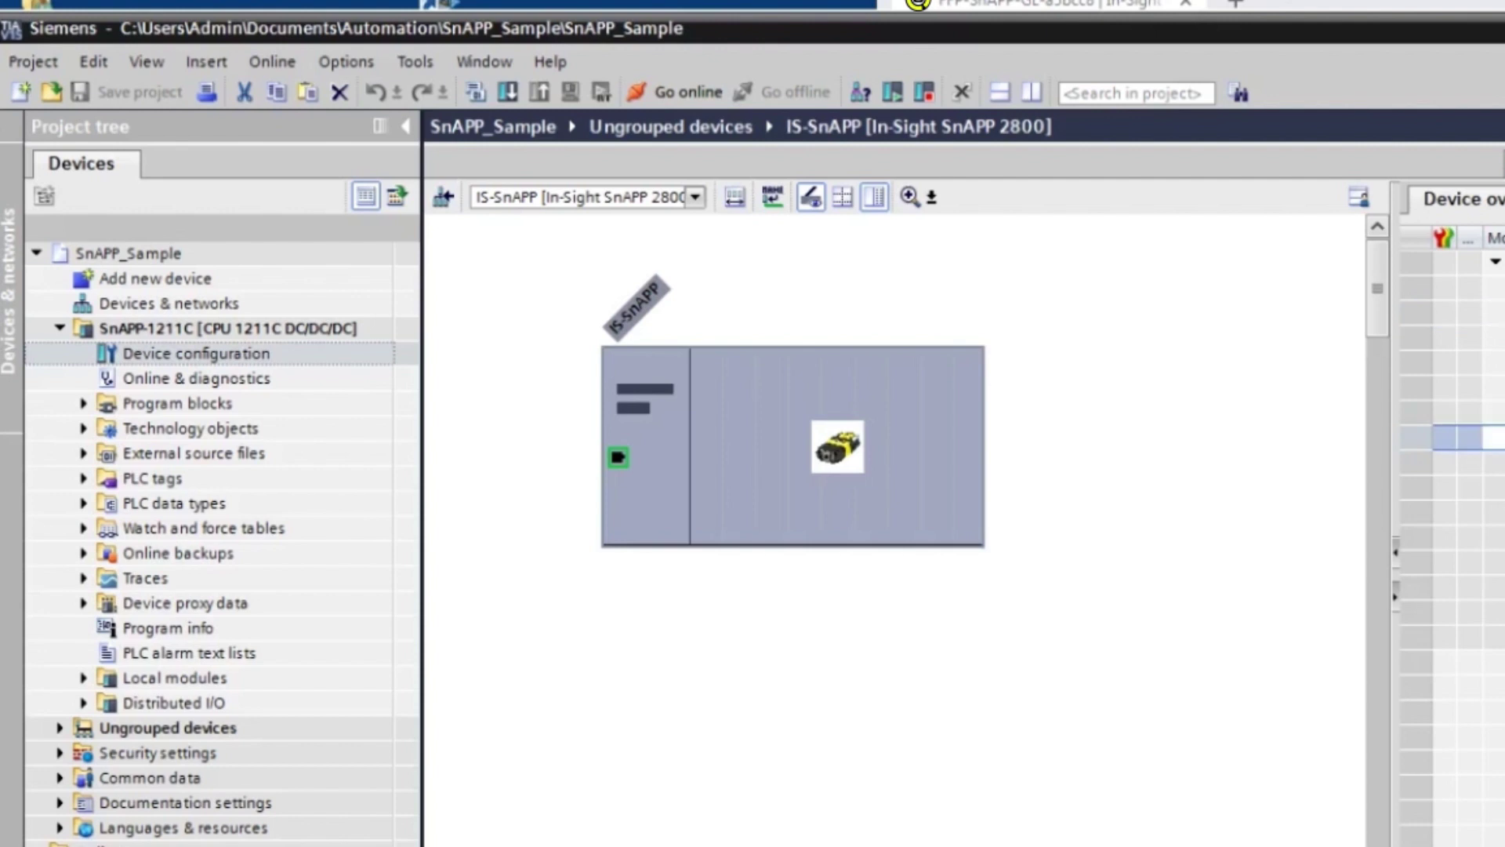
Expand the SnAPP-1211C Program blocks and open Main [OB1].
left_click(87, 408)
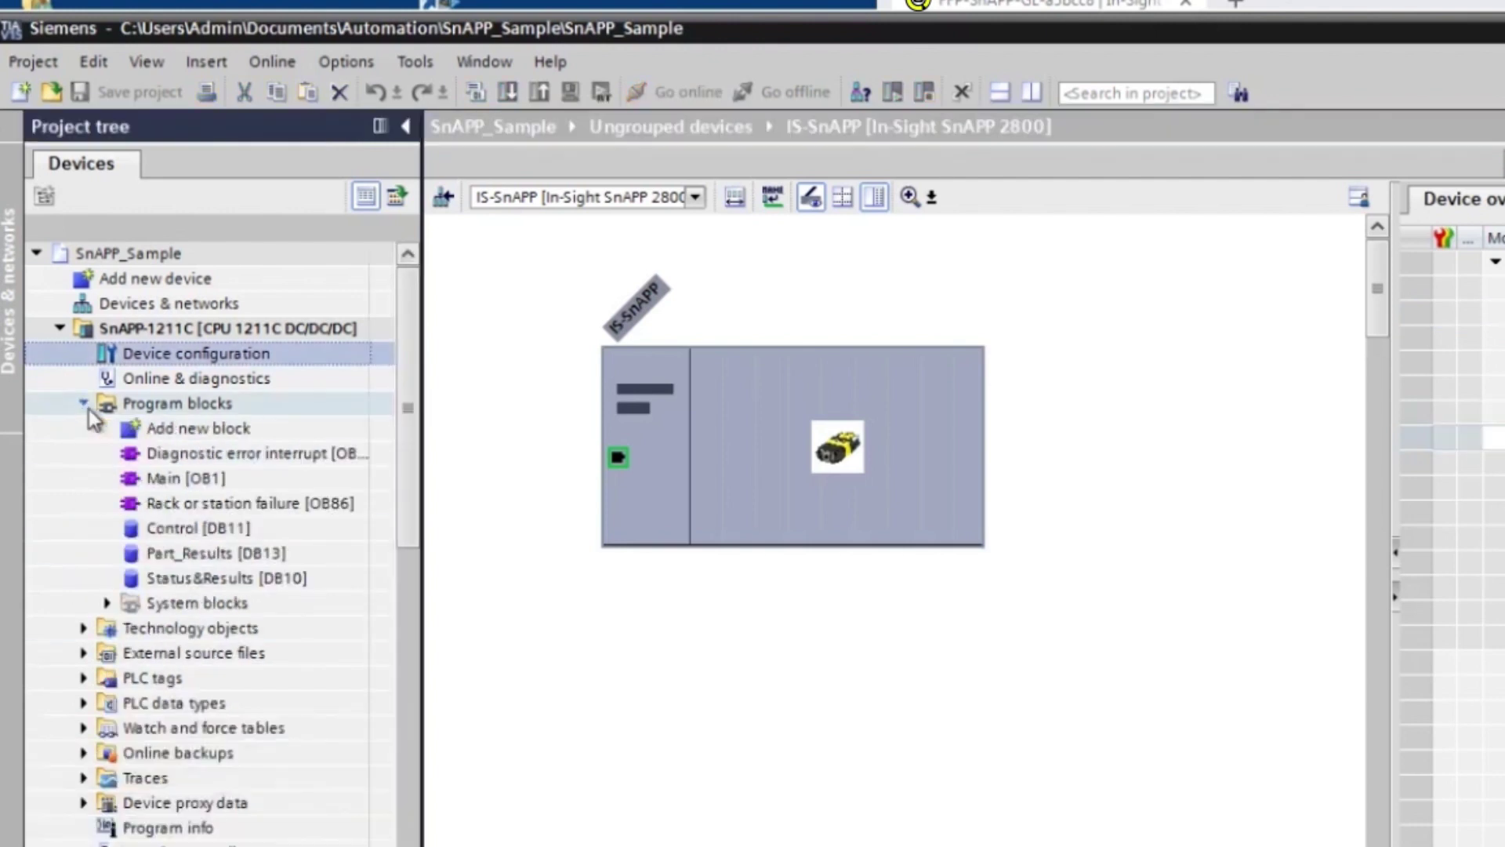
double_click(186, 479)
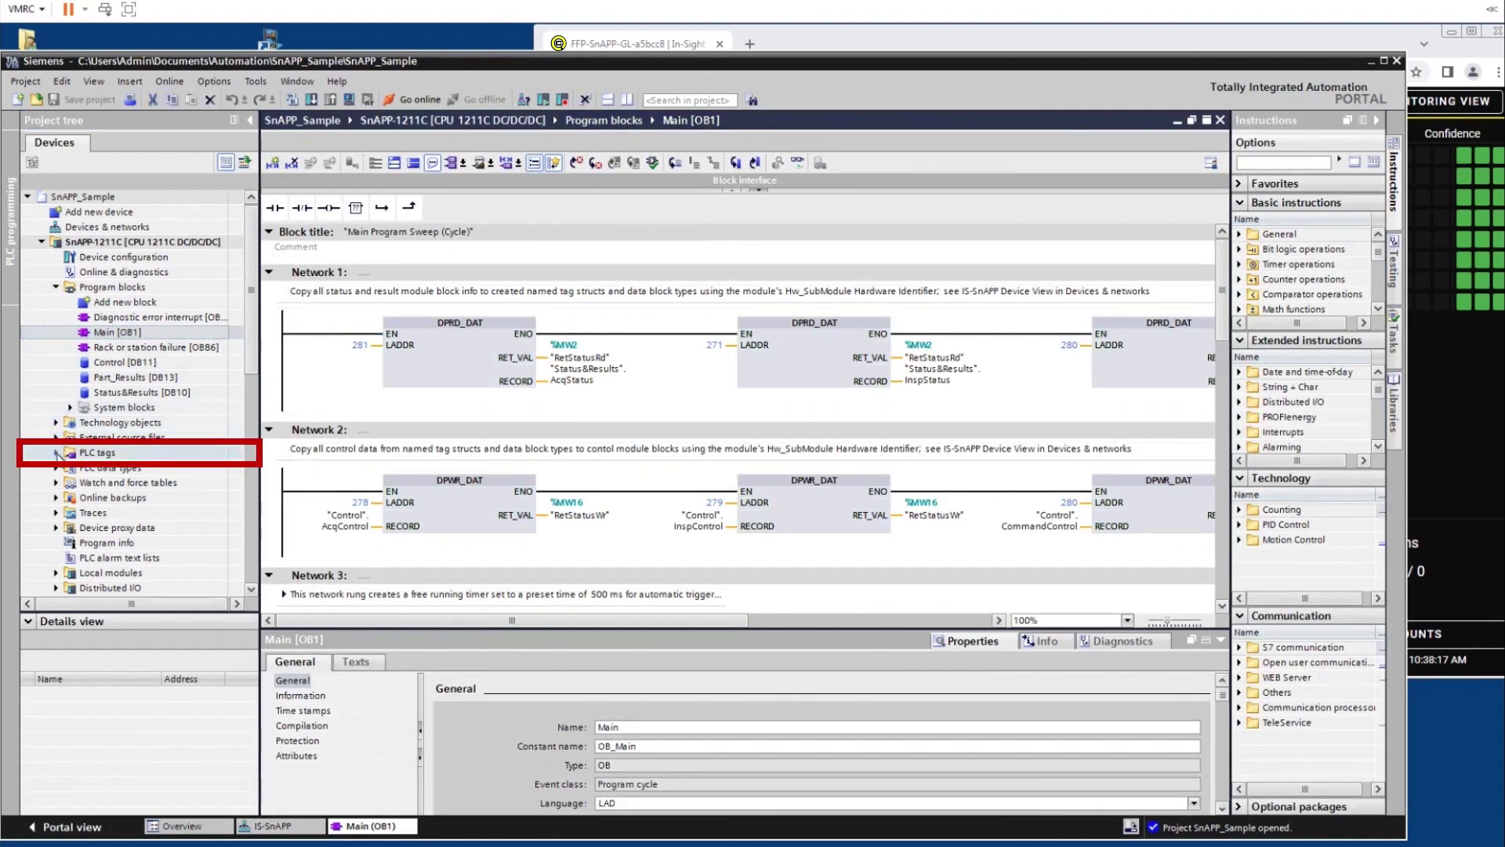
left_click(56, 453)
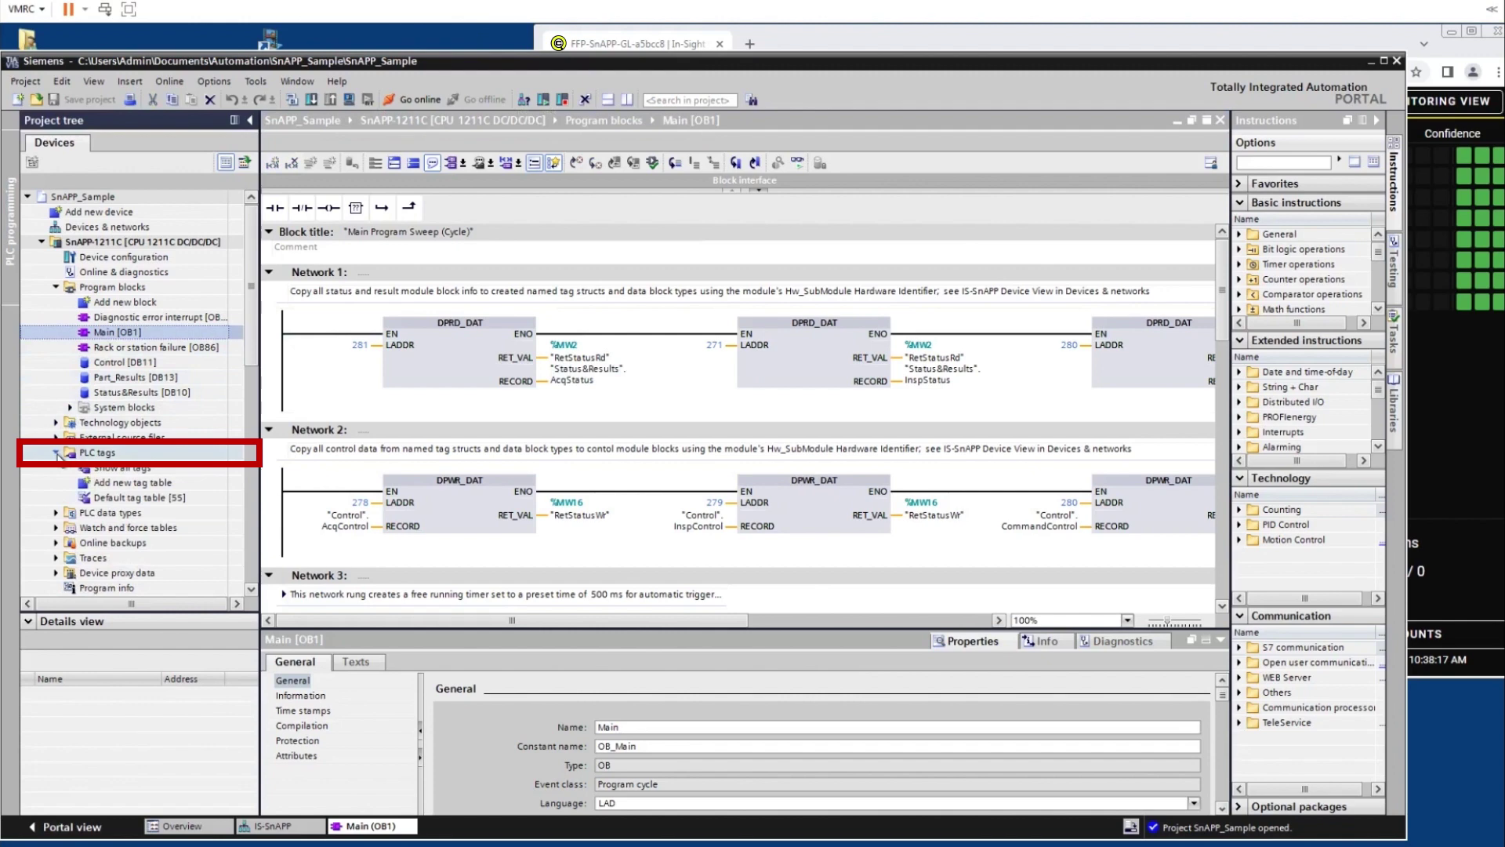
Open Show all tags under PLC tags to list the PLC tags.
double_click(121, 467)
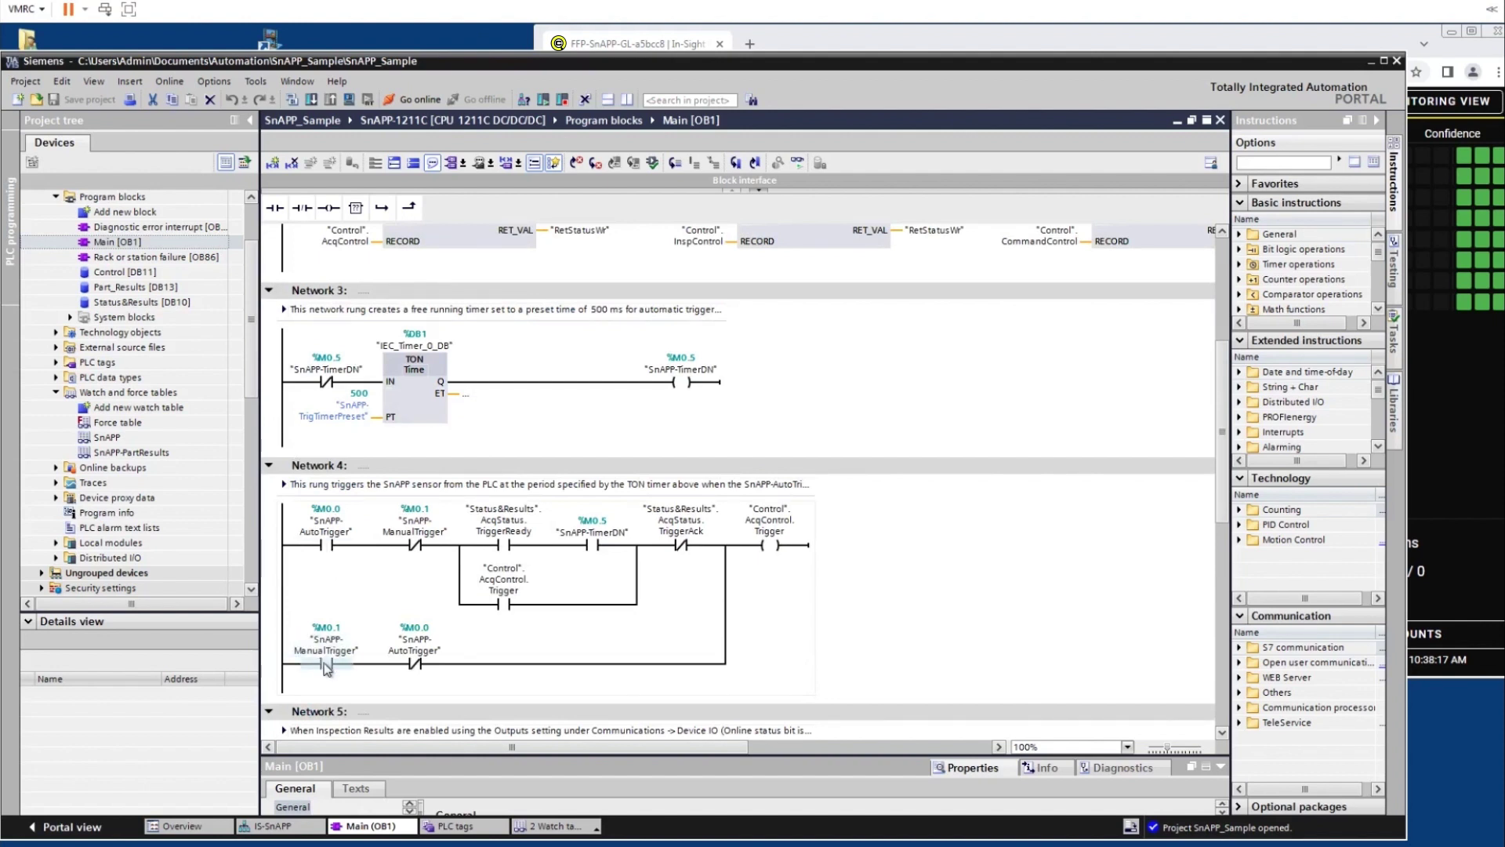
scroll(327, 661, "up", 3)
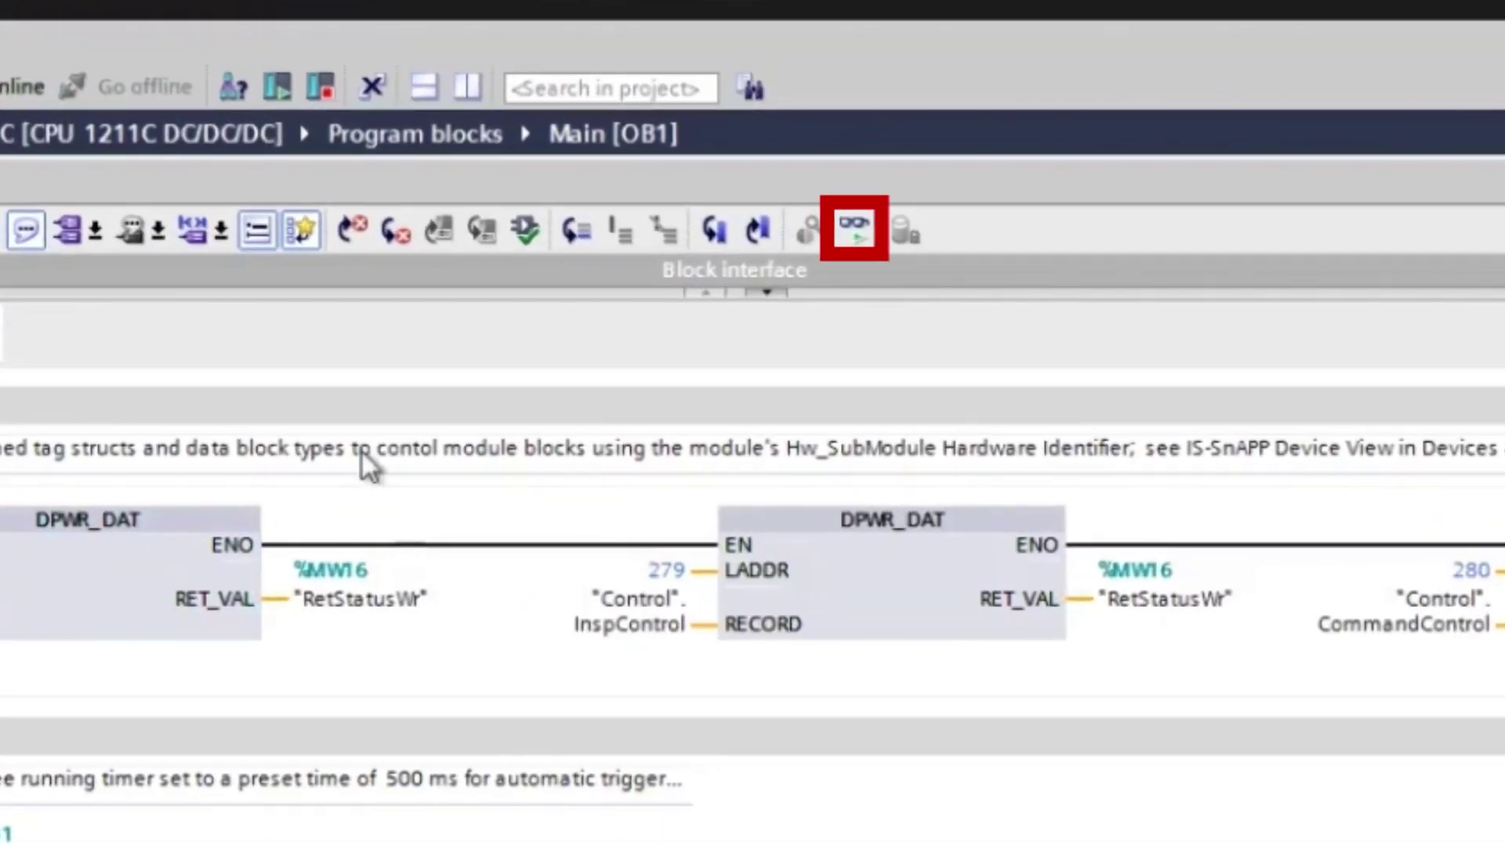
Turn on live monitoring of Main [OB1] and set SnAPP-ManualTrigger (%M0.1) to 1.
left_click(854, 228)
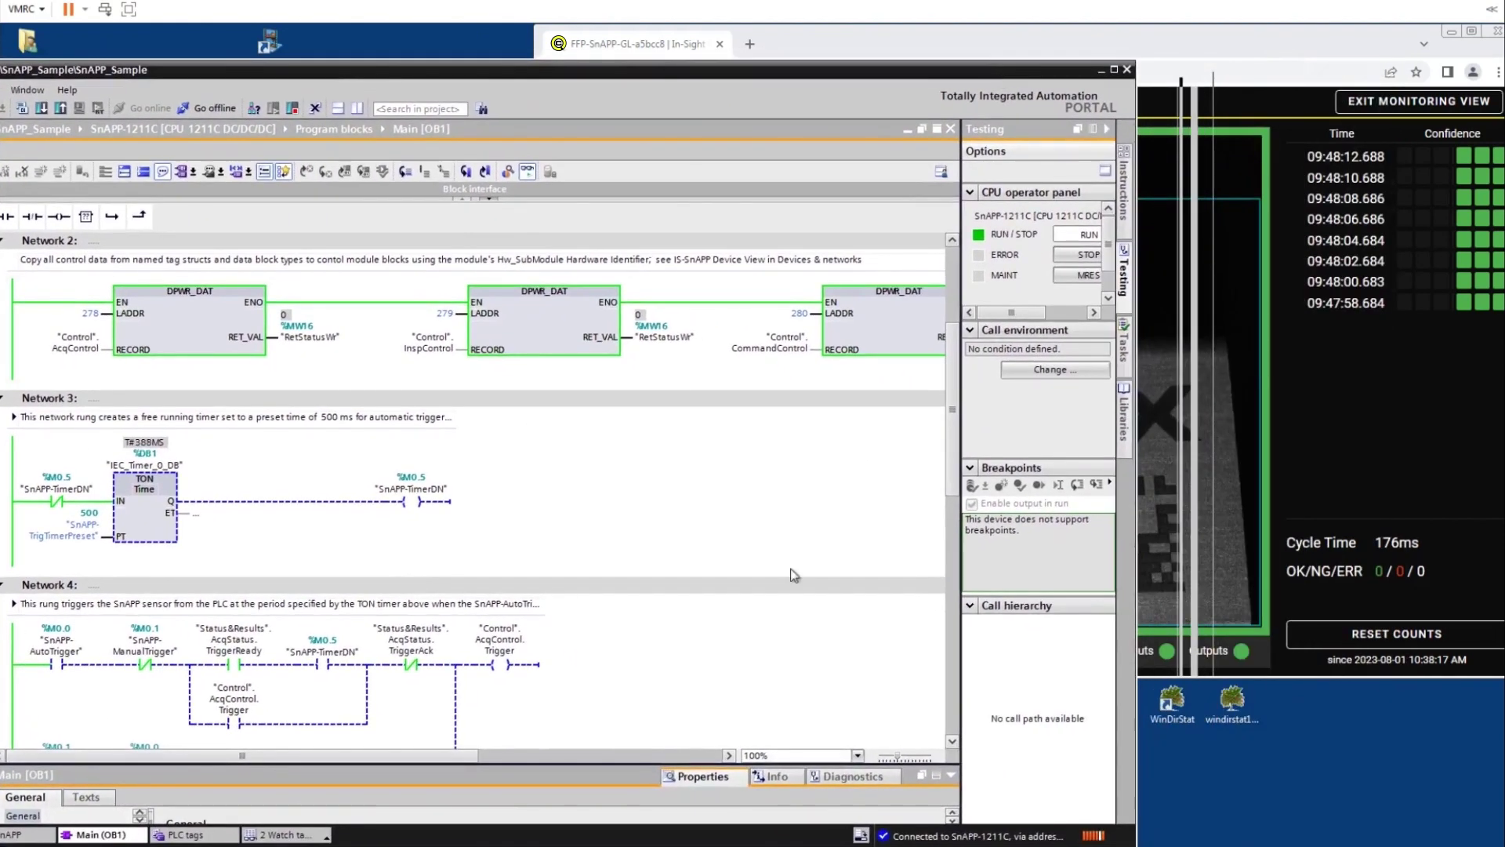
scroll(791, 575, "down", 3)
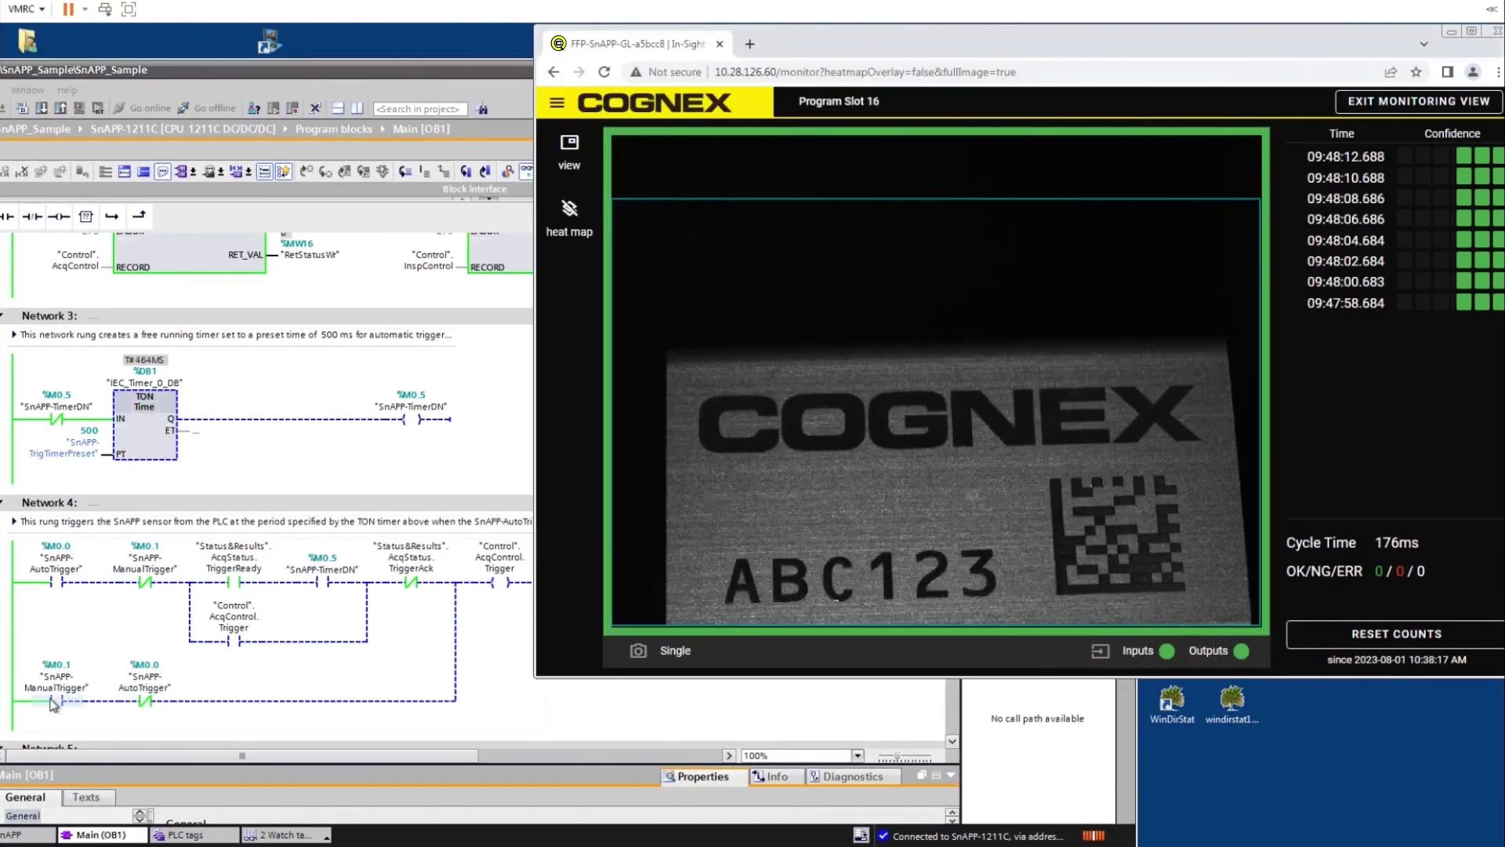
right_click(53, 702)
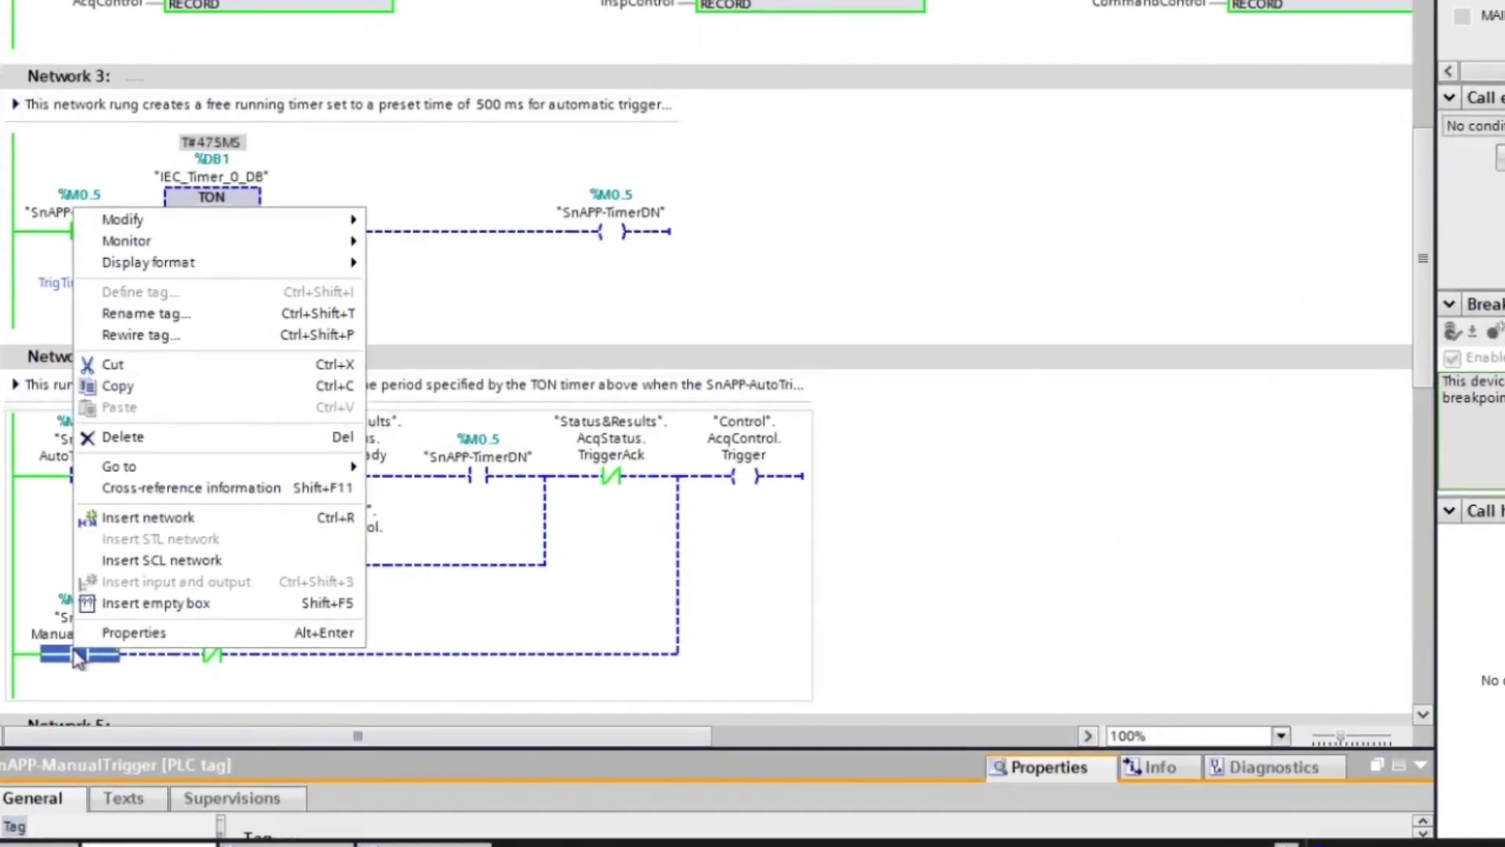
mouse_move(345, 221)
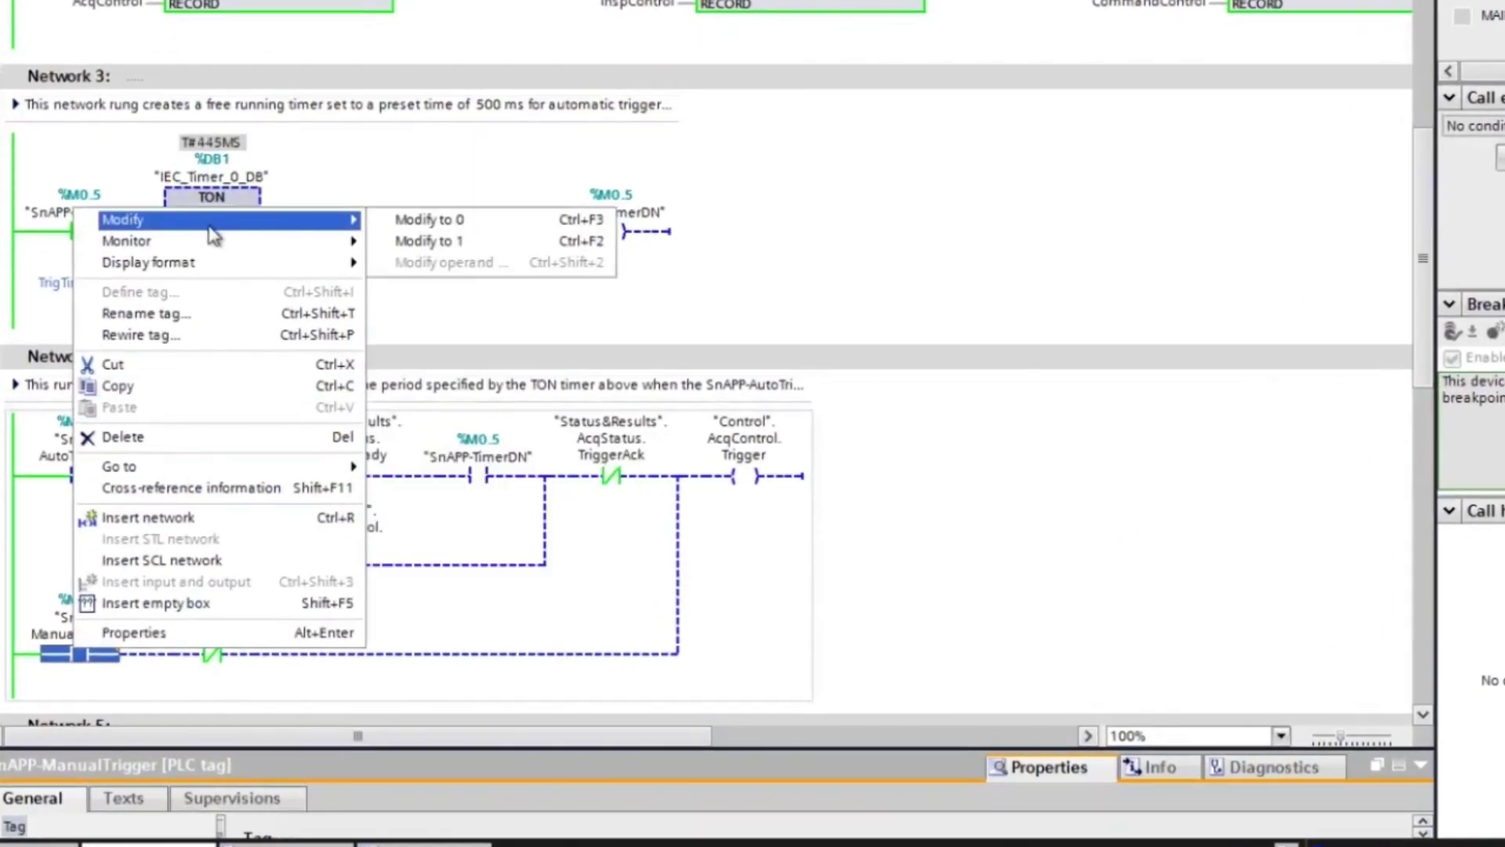
left_click(453, 248)
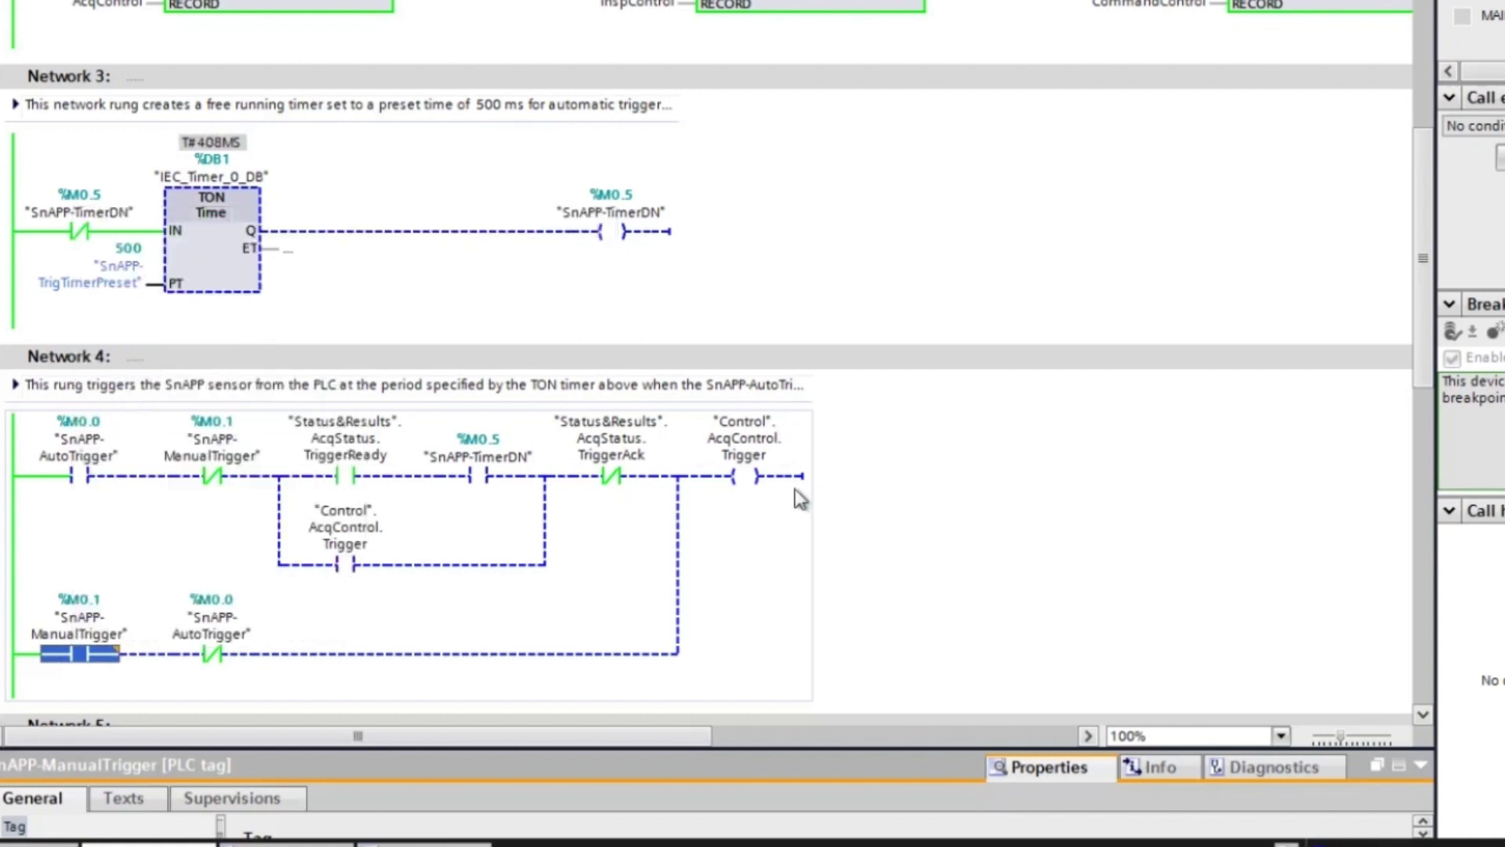
Reset SnAPP-ManualTrigger (%M0.1) back to 0 to complete the single trigger pulse.
right_click(79, 659)
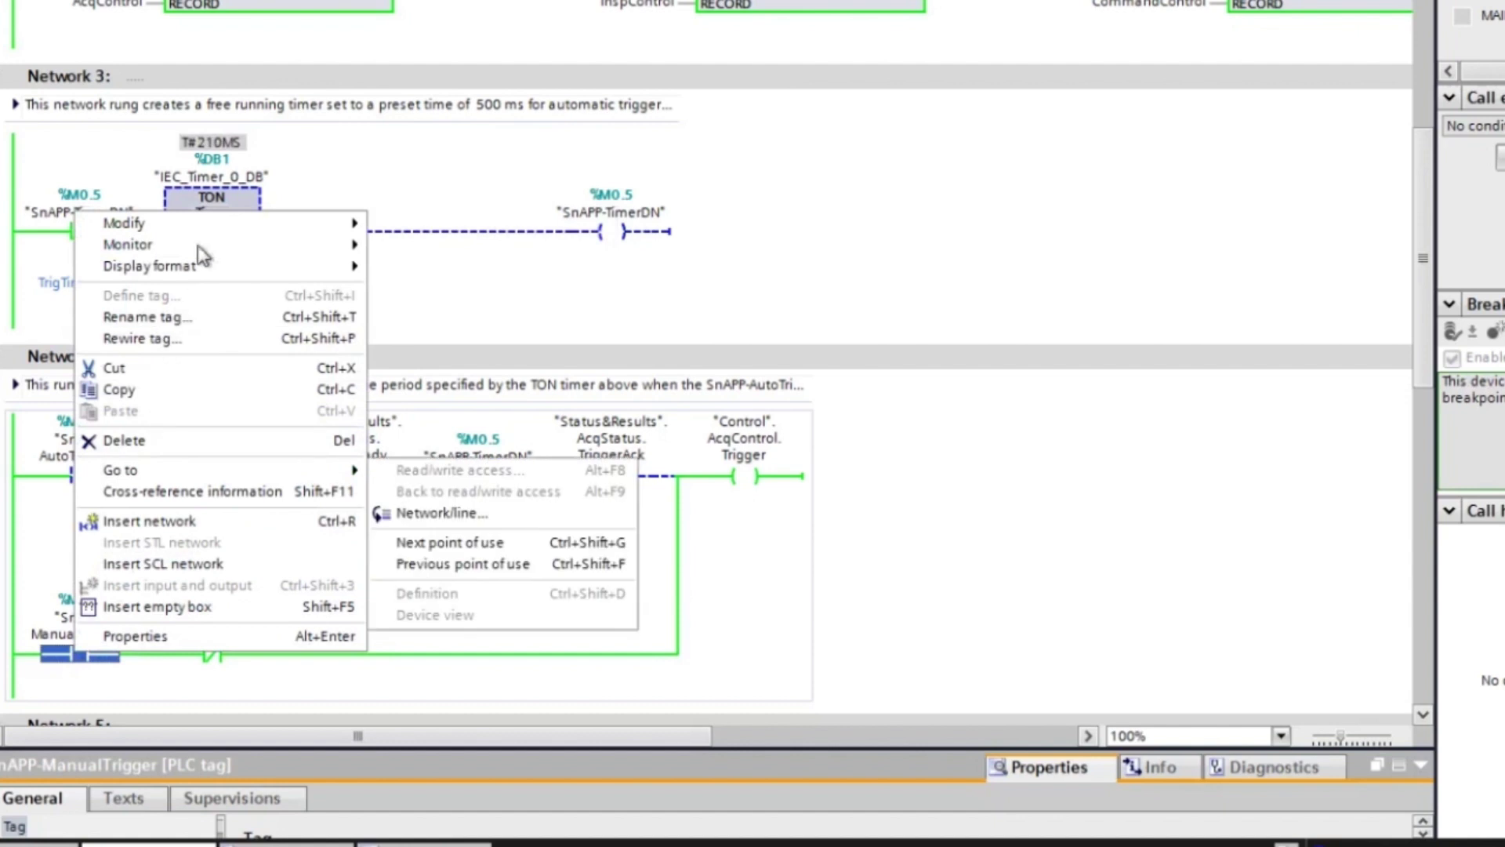
mouse_move(321, 217)
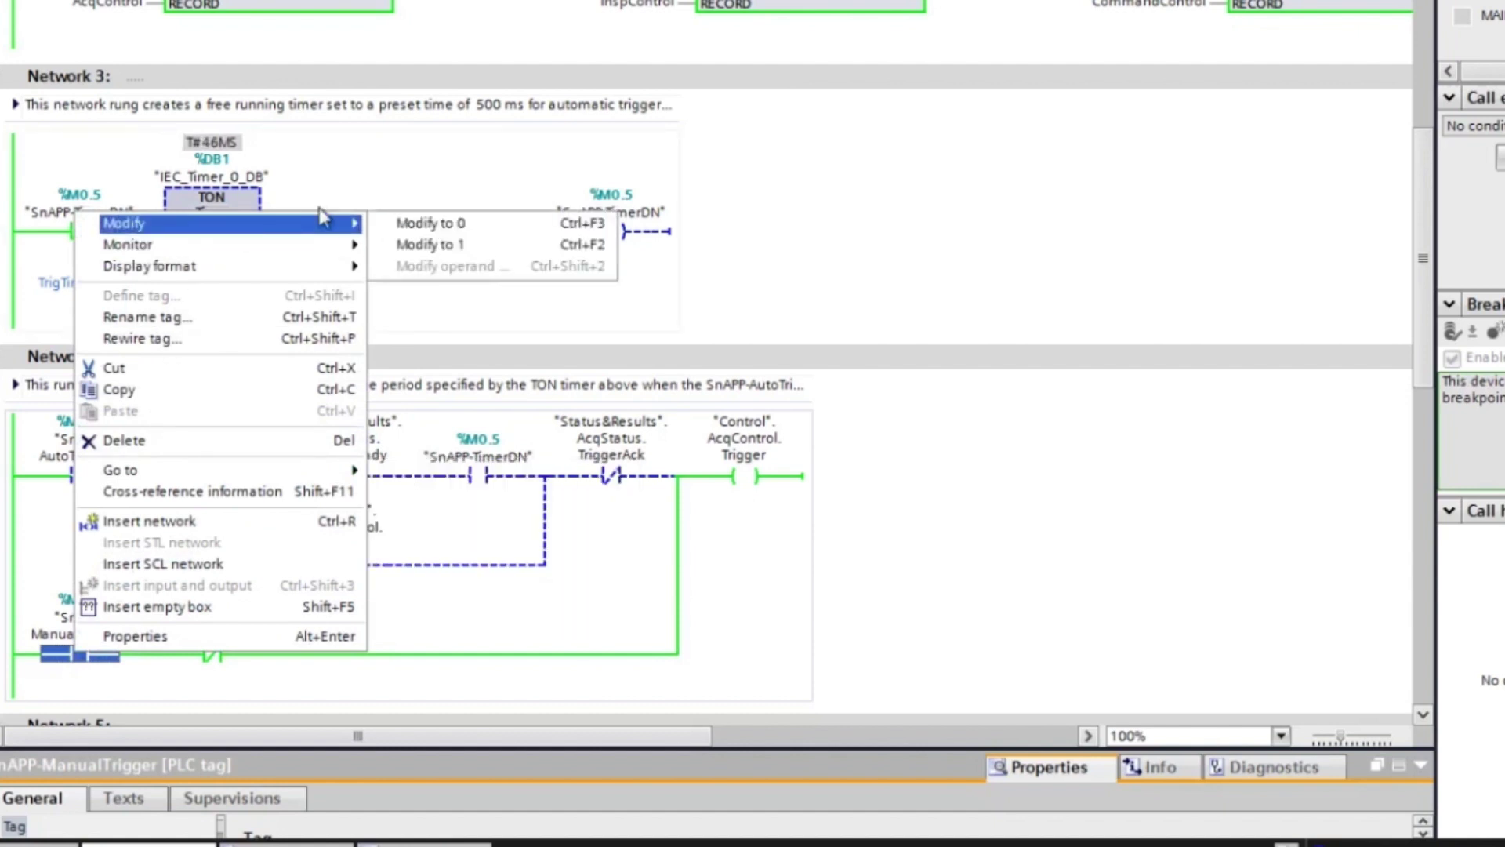
left_click(447, 225)
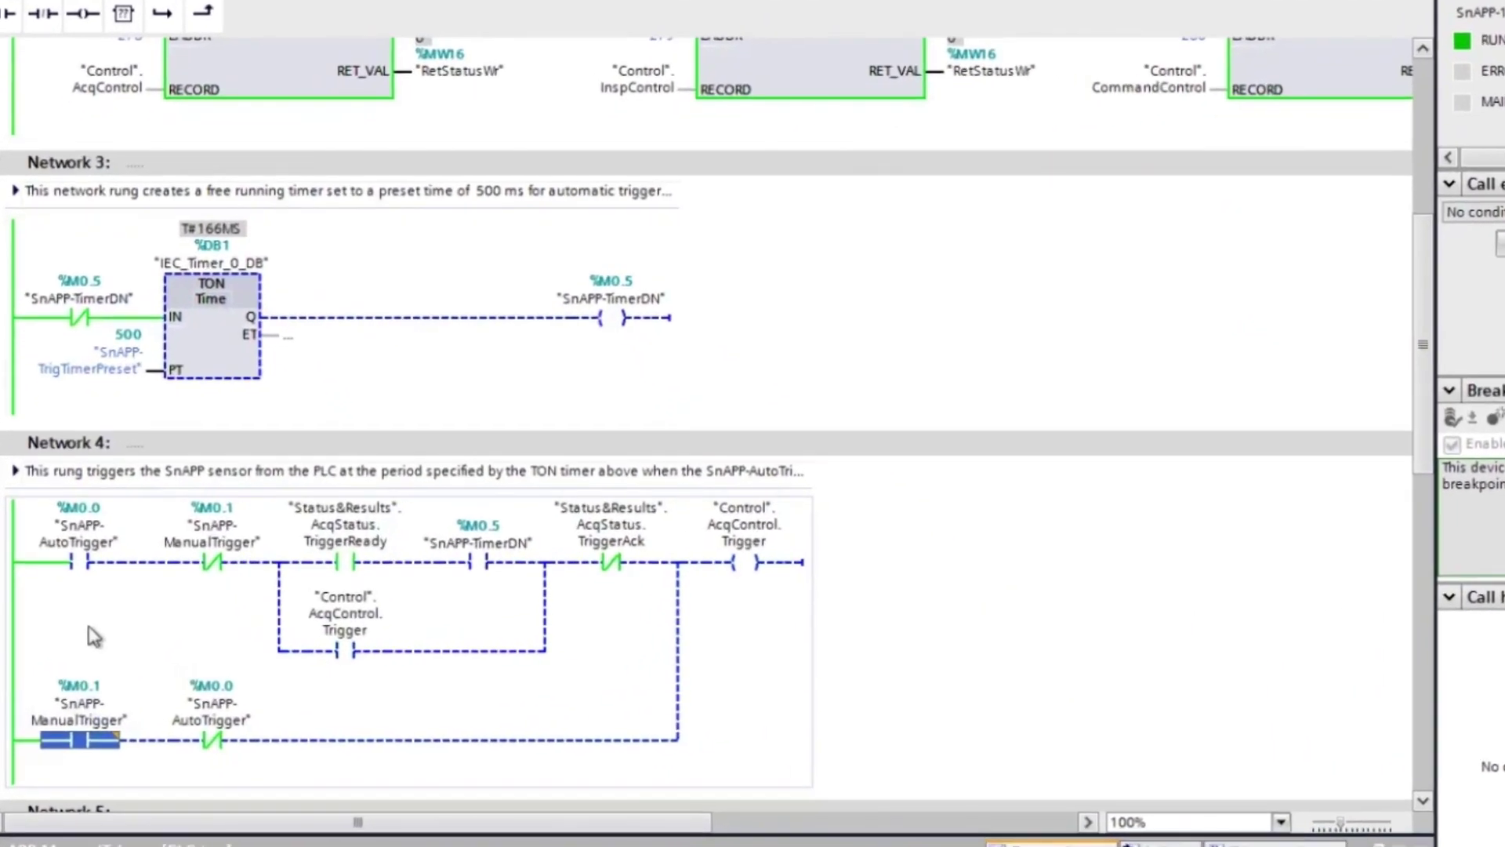
Set SnAPP-AutoTrigger (%M0.0) to 1 and watch the In-Sight view log inspections every 500 ms.
left_click(76, 548)
right_click(76, 549)
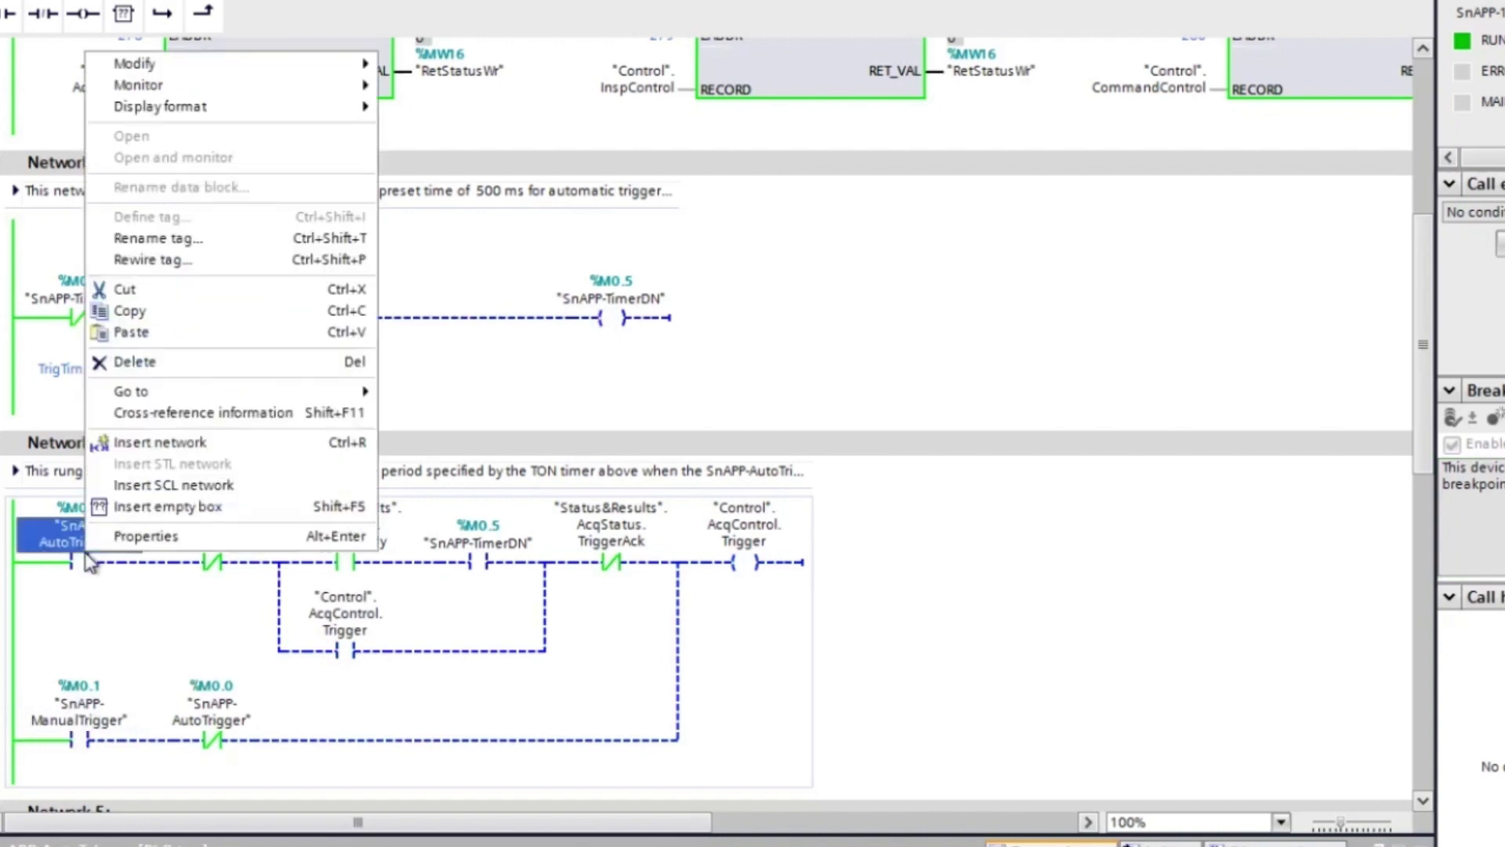
mouse_move(353, 70)
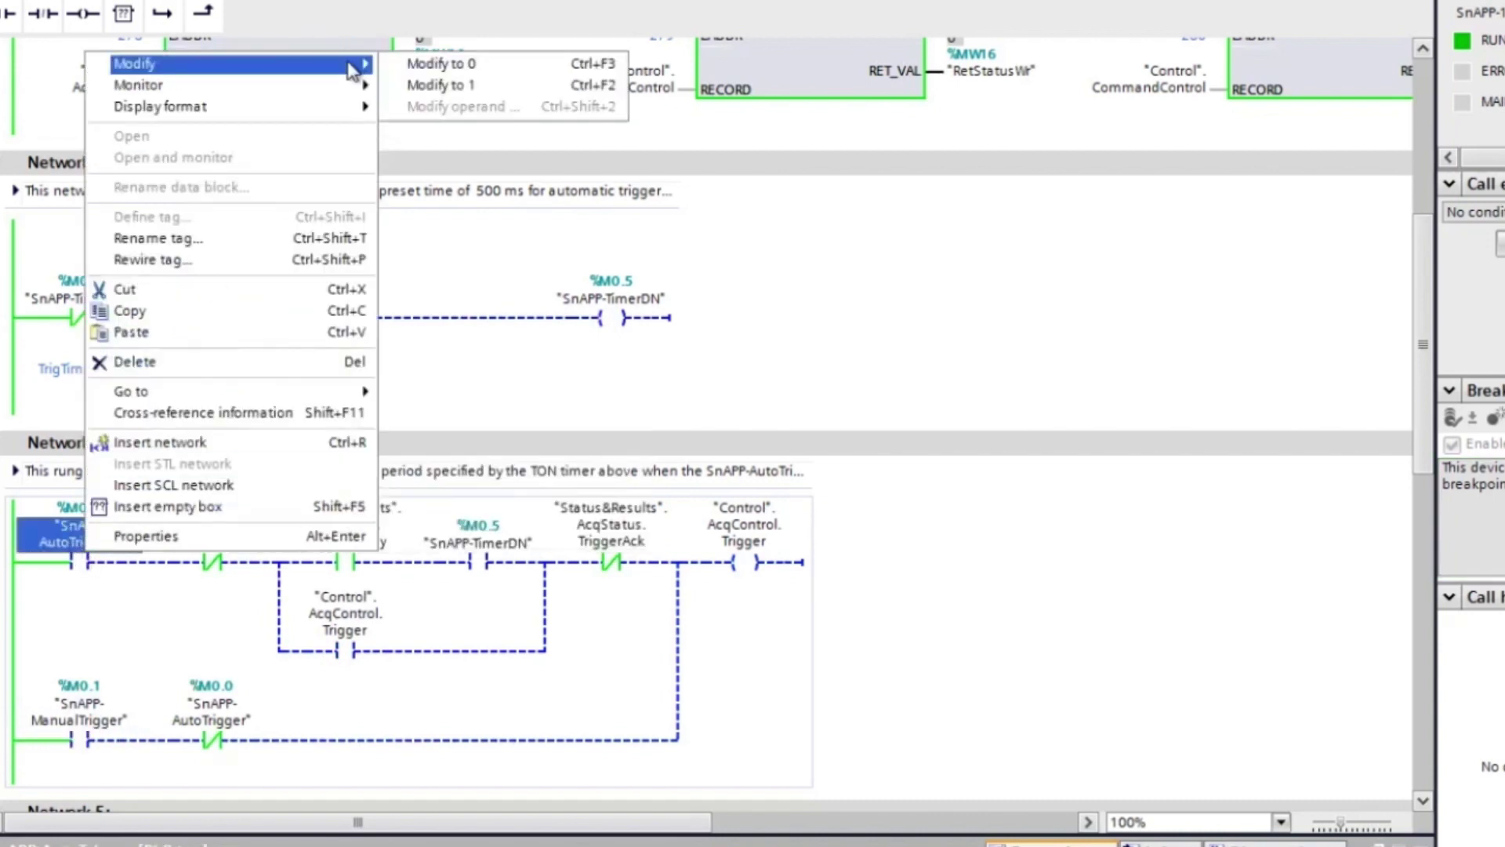
left_click(468, 87)
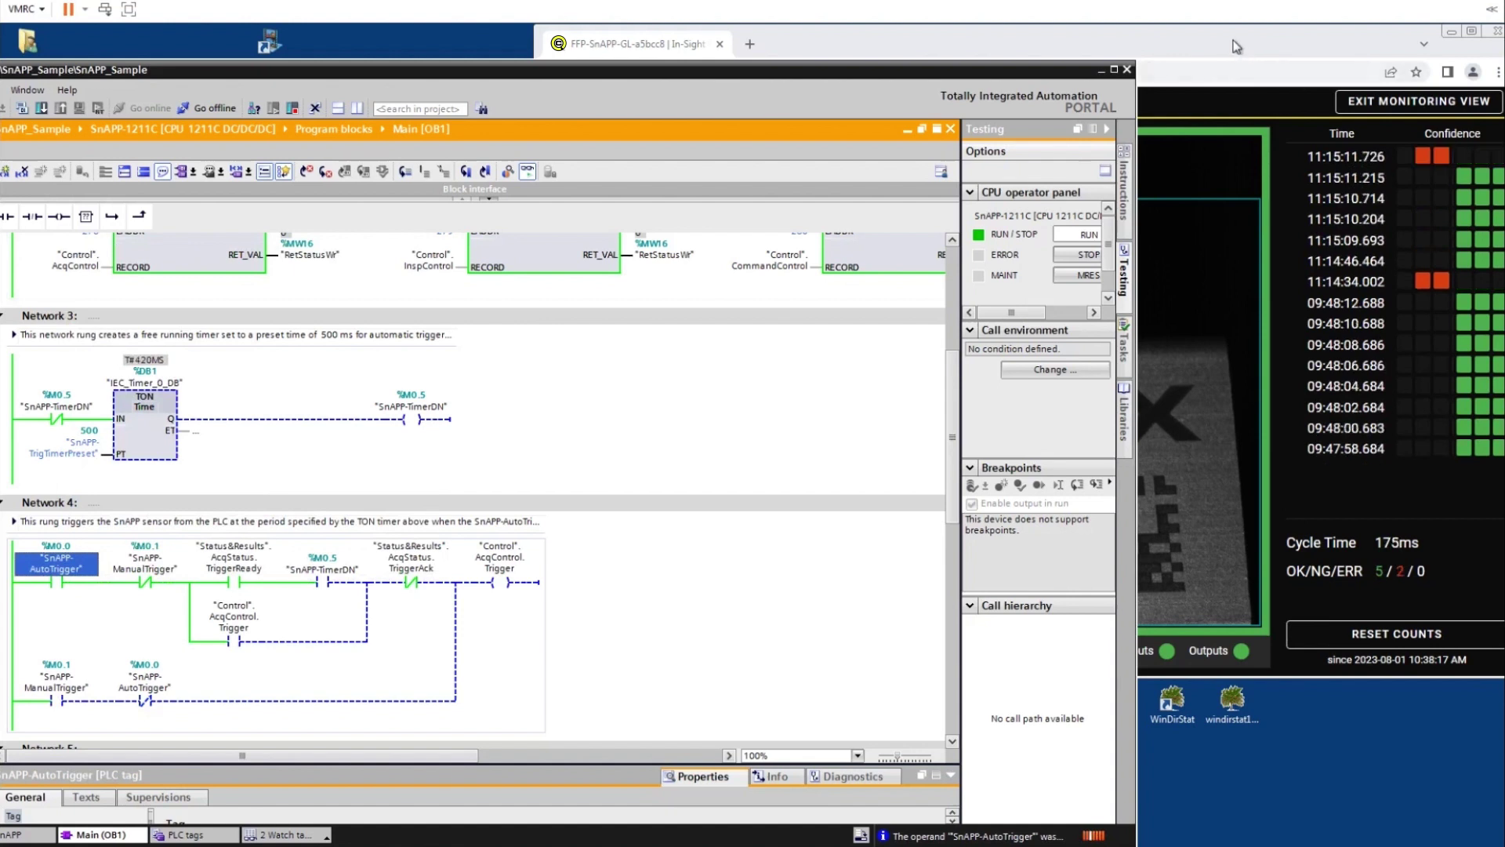
left_click(1394, 222)
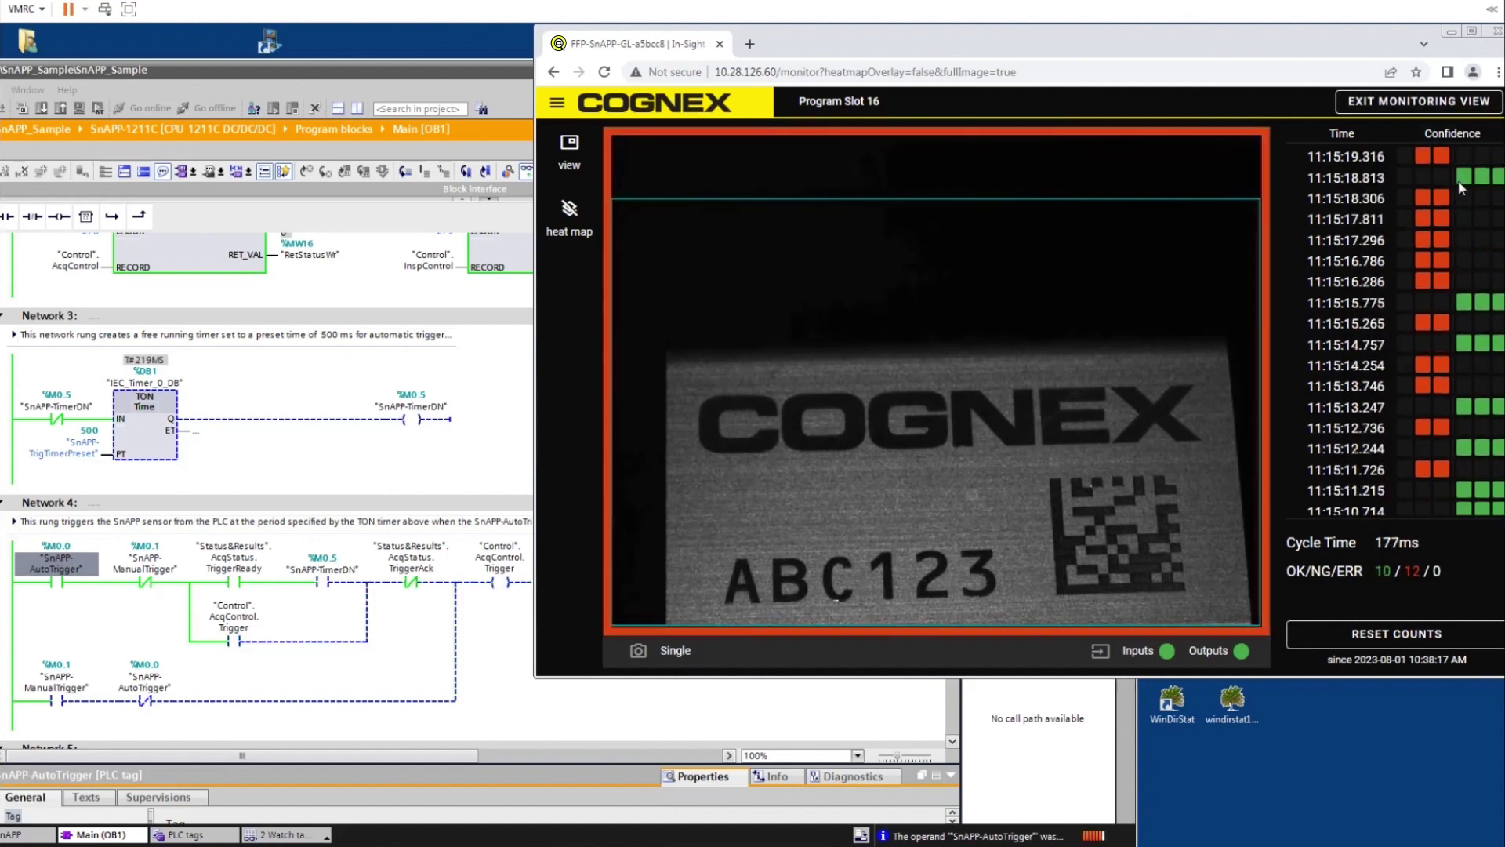
Monitor all tags live in the SnAPP-PartResults watch table, then switch to the SnAPP watch table.
left_click(443, 76)
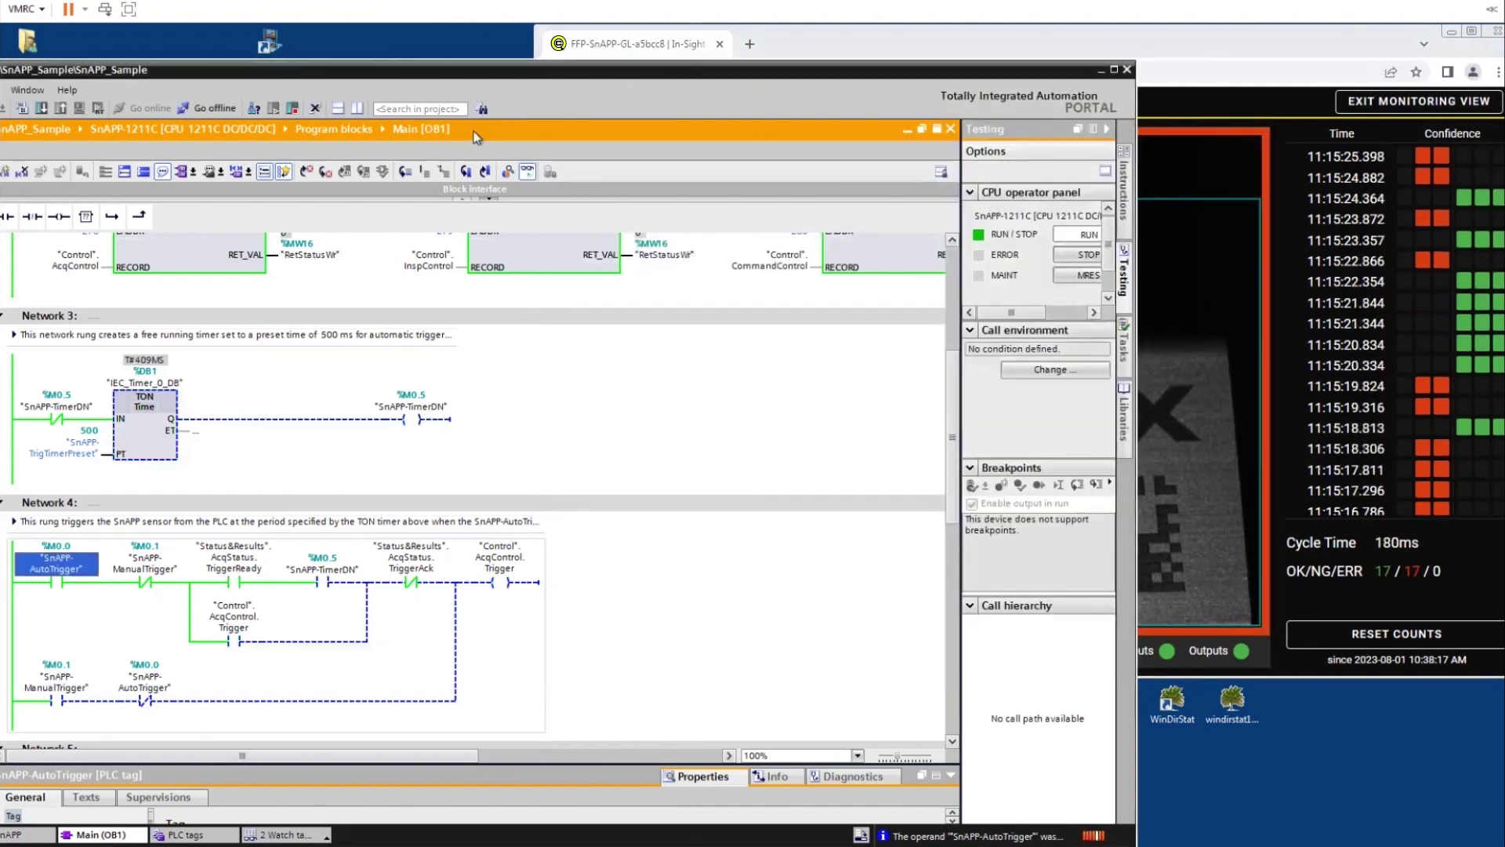
left_click(282, 835)
left_click(302, 808)
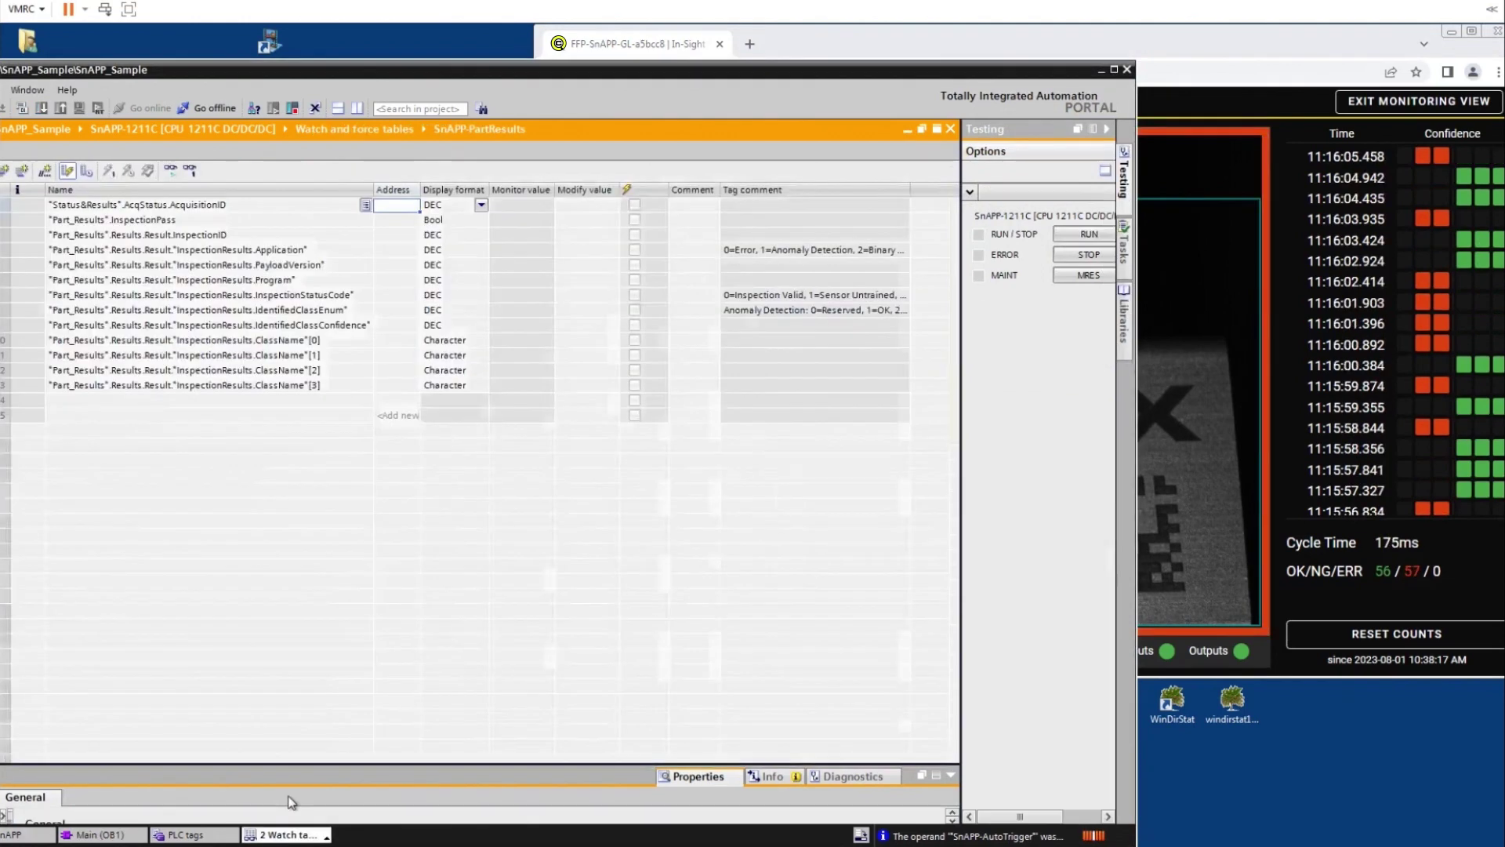
left_click(171, 170)
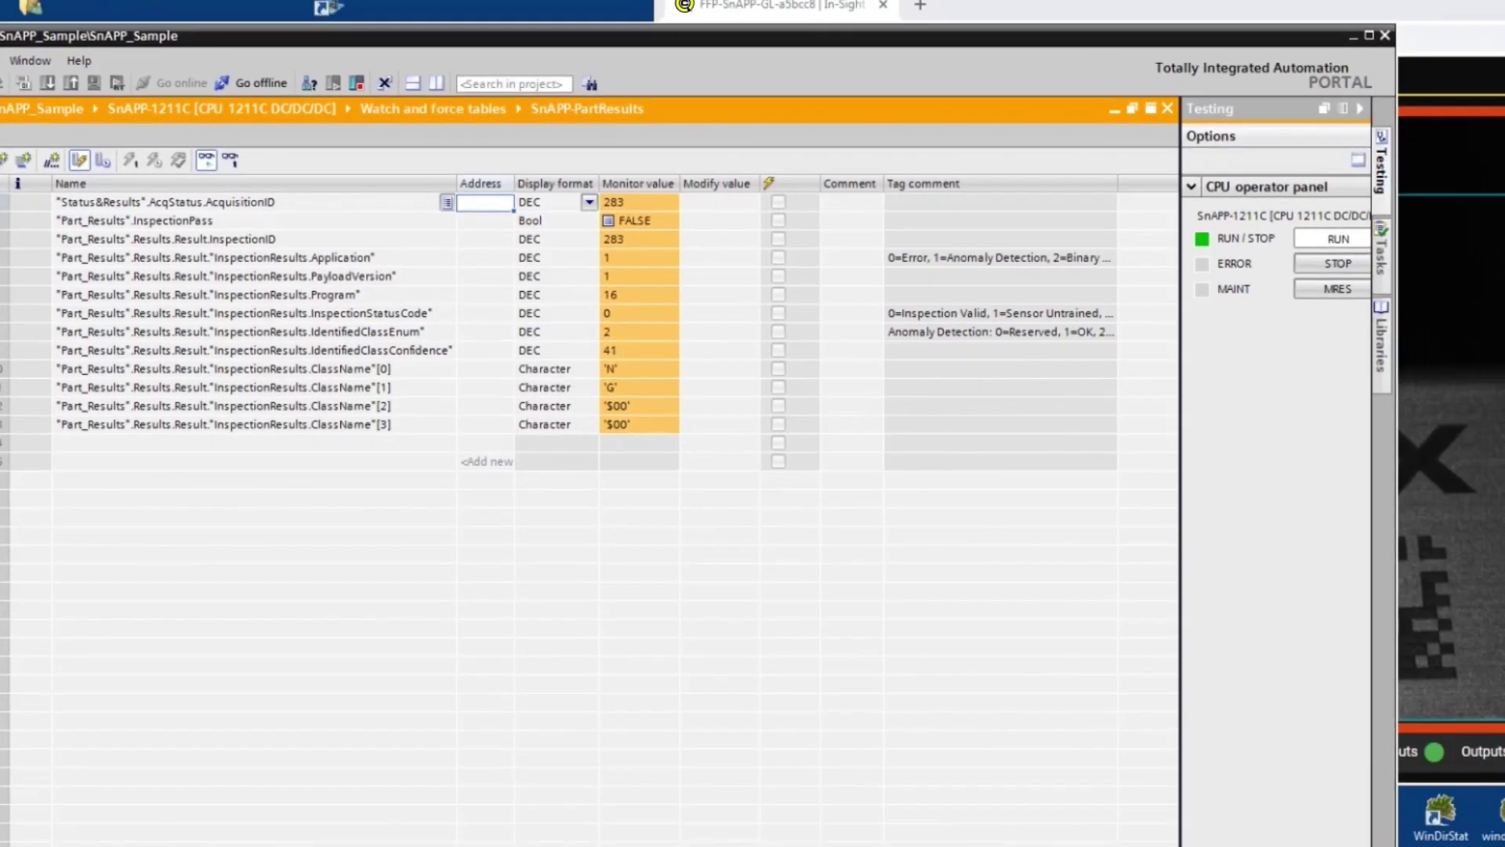
left_click(286, 835)
left_click(290, 810)
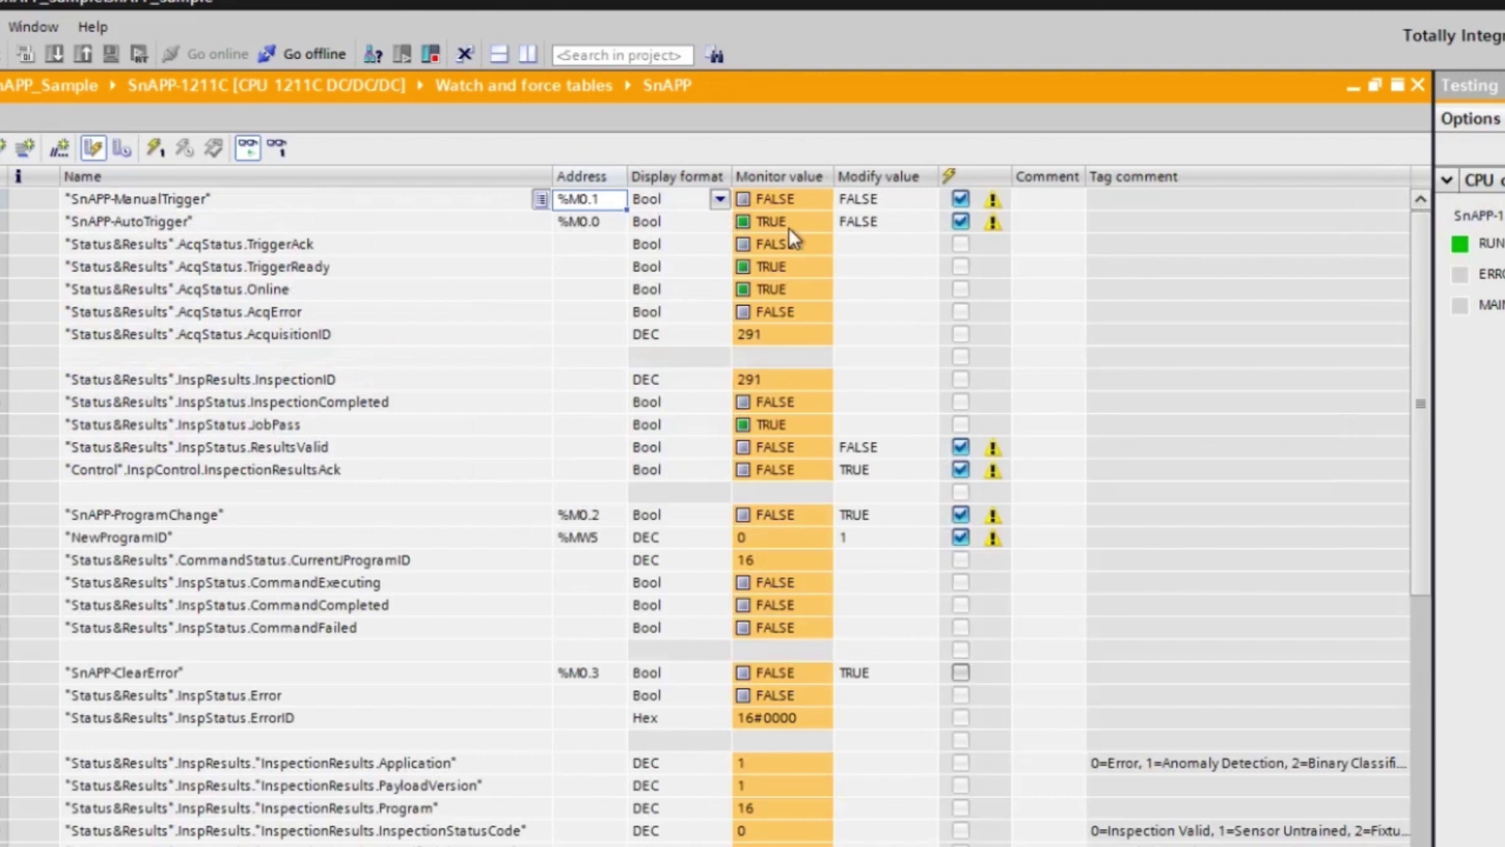
Set the SnAPP-AutoTrigger row in the SnAPP watch table to 0.
right_click(789, 228)
mouse_move(825, 244)
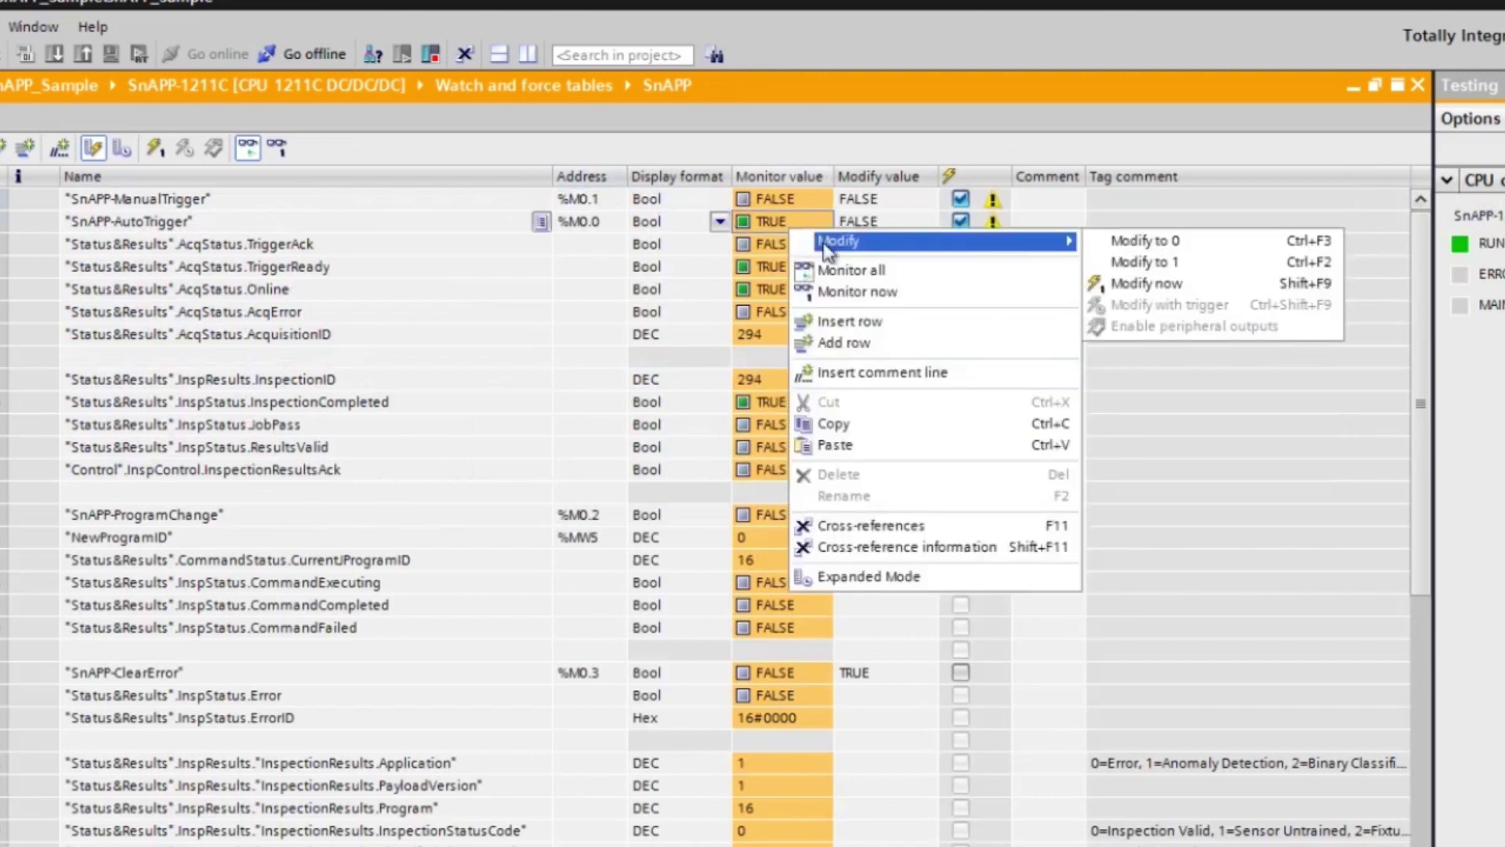
left_click(1141, 243)
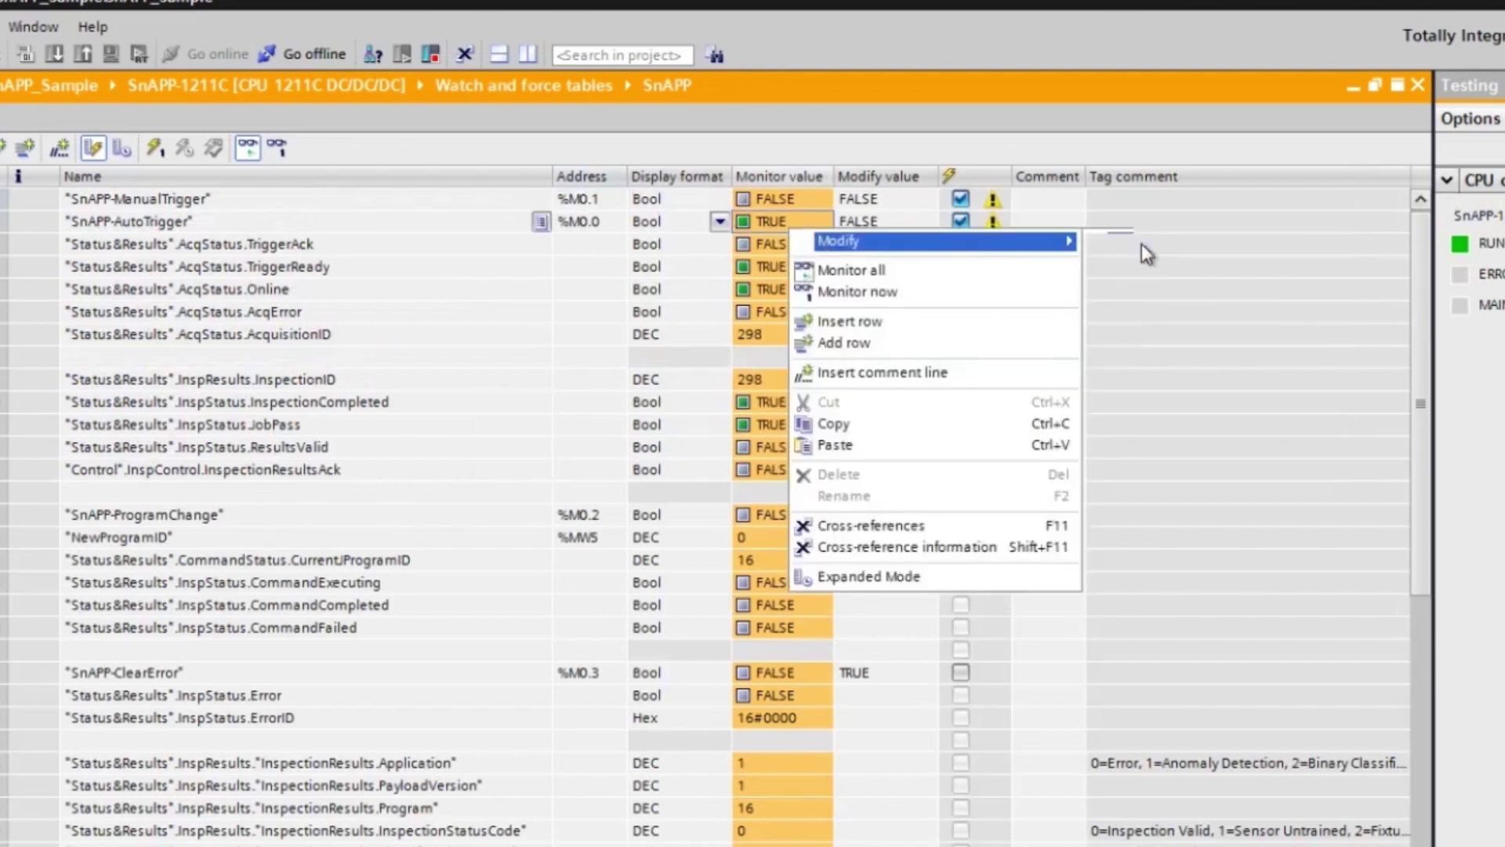